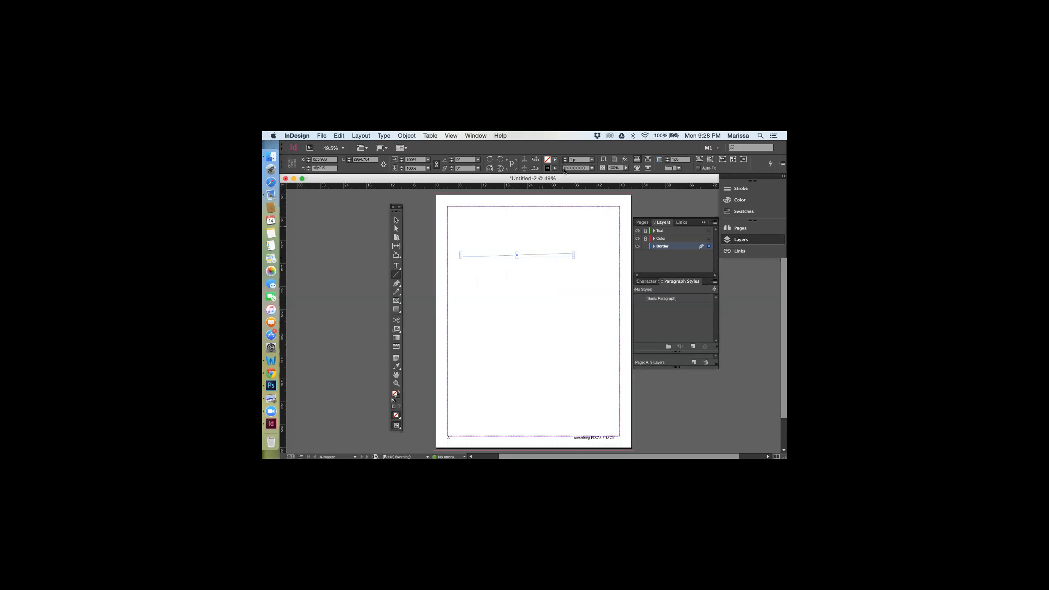
# Delete the slanted line on the master page and try a straight horizontal line across the page instead
pyautogui.press('Delete')
pyautogui.scroll(-1, 540, 278)
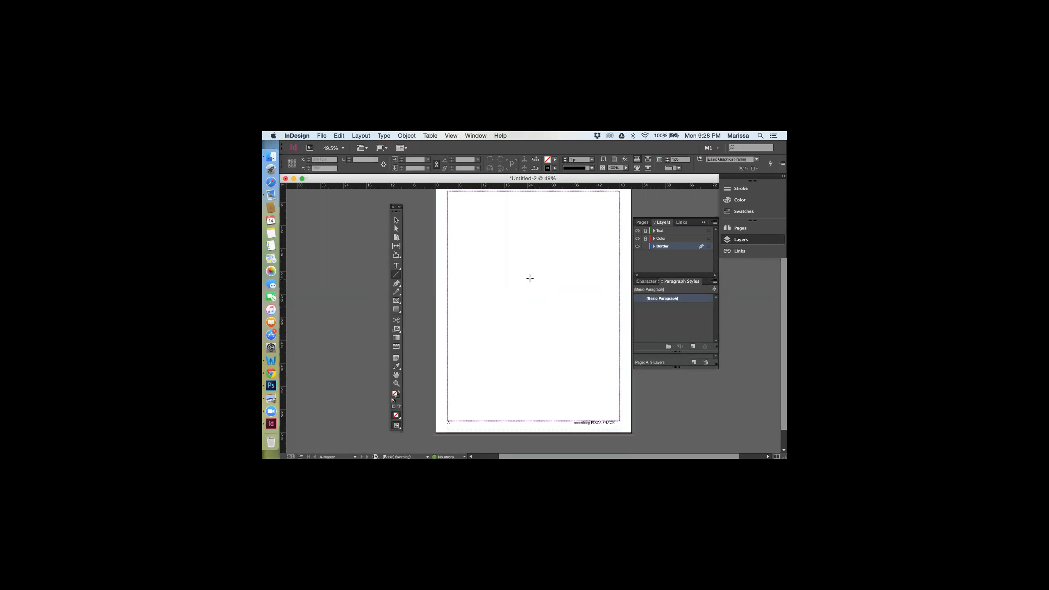
pyautogui.moveTo(466, 283); pyautogui.dragTo(566, 284)
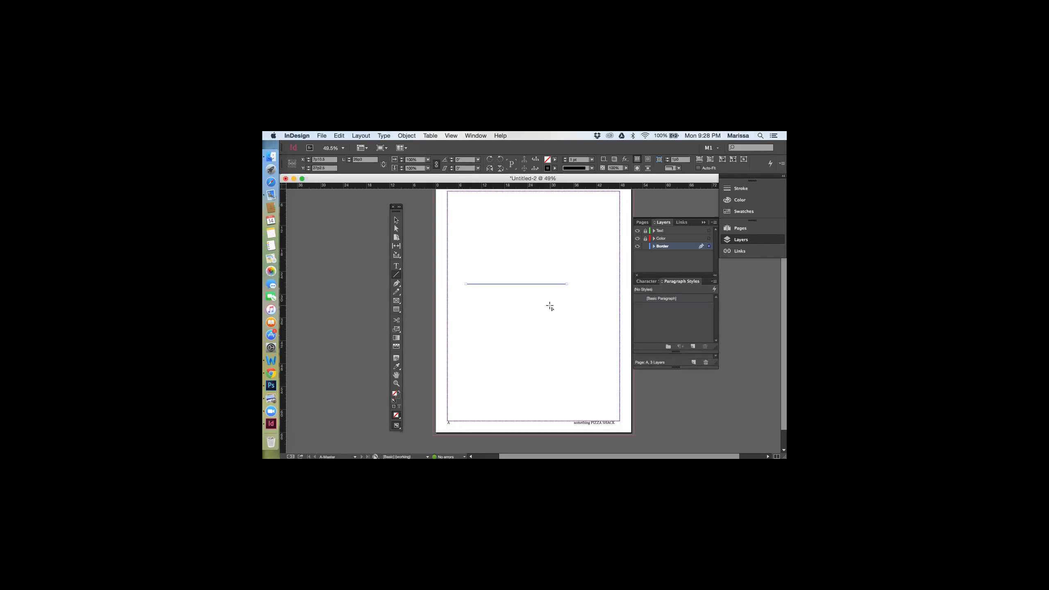
pyautogui.press('BackSpace')
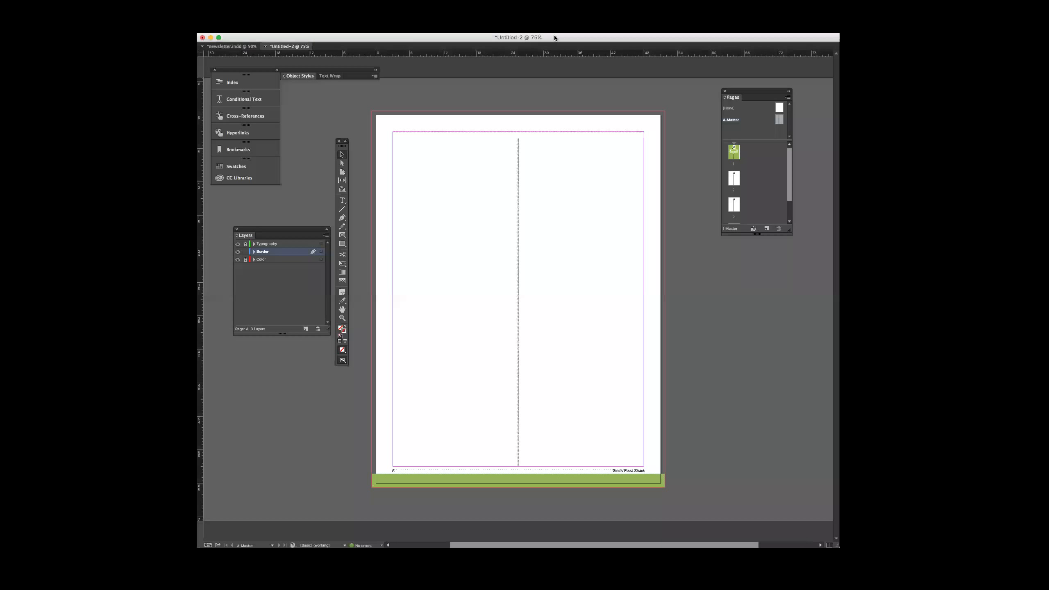
pyautogui.moveTo(555, 39); pyautogui.dragTo(574, 40)
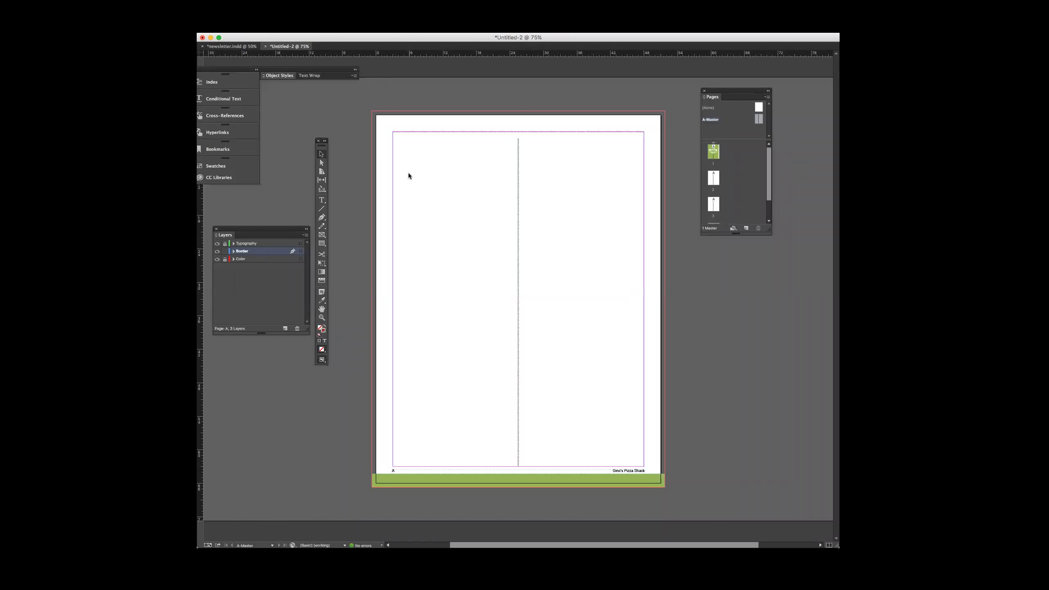
pyautogui.press('w')
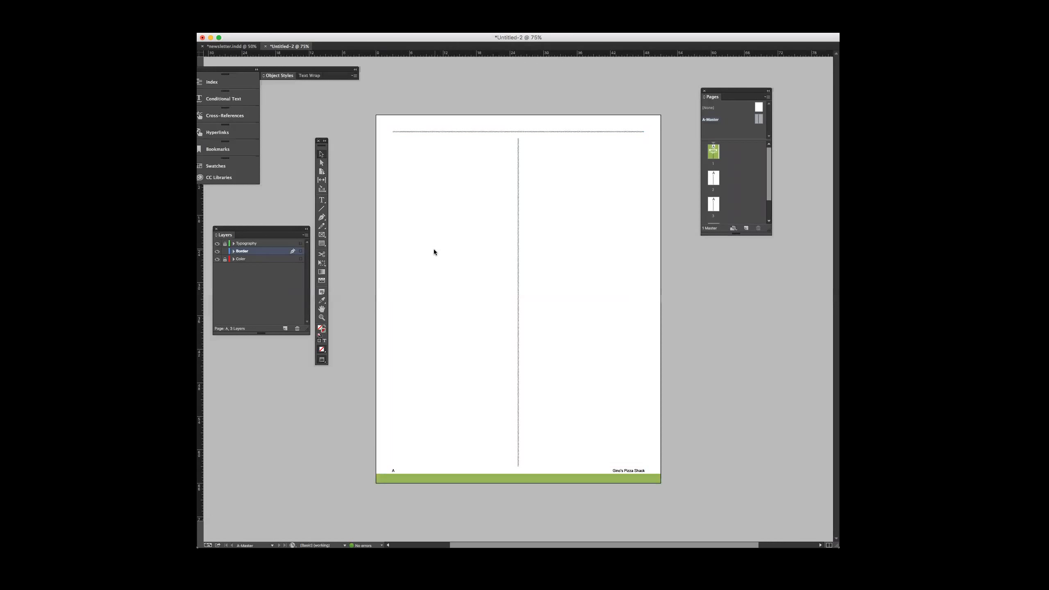
pyautogui.press('\\')
pyautogui.moveTo(396, 220); pyautogui.dragTo(428, 220)
pyautogui.press('Delete')
# Duplicate the master page's top rule lower on the page and shorten the copy to the left column's width
pyautogui.click(323, 153)
pyautogui.press('w')
pyautogui.moveTo(430, 134); pyautogui.dragTo(430, 192)
pyautogui.moveTo(645, 194); pyautogui.dragTo(510, 203)
pyautogui.hotkey('shift', 'Down')
pyautogui.hotkey('shift', 'Down')
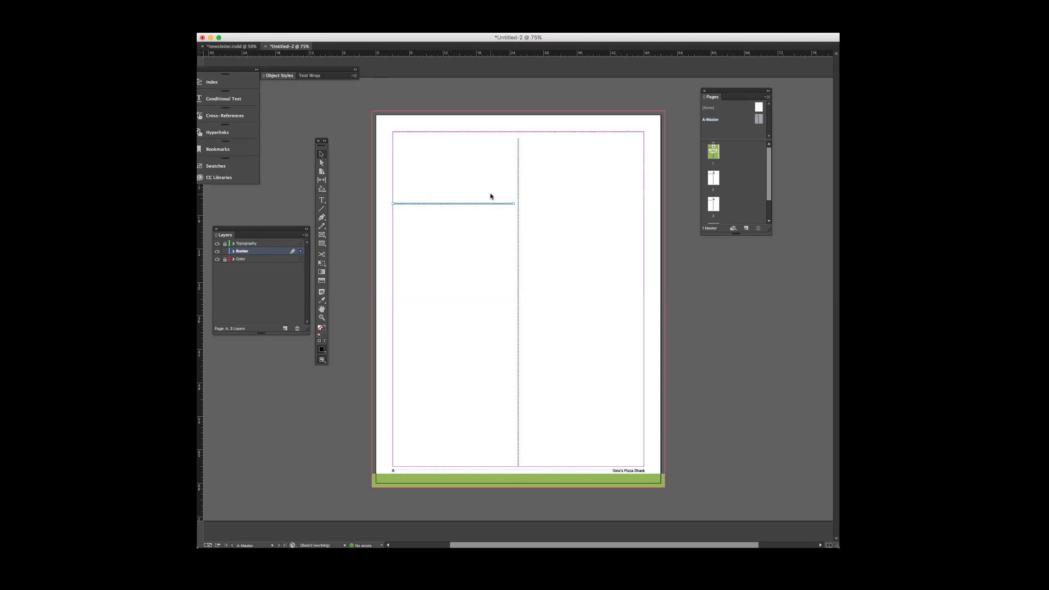
# Copy the short rule to two staggered heights in the right column and once more lower in the left column
pyautogui.moveTo(486, 206); pyautogui.dragTo(613, 378)
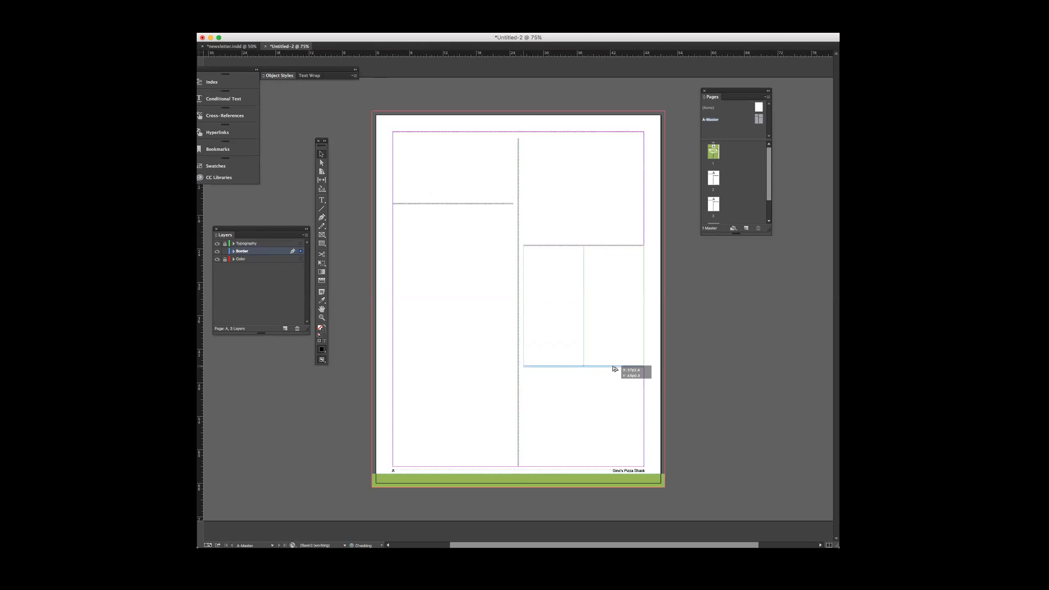
pyautogui.moveTo(450, 203); pyautogui.dragTo(455, 338)
pyautogui.click(596, 311)
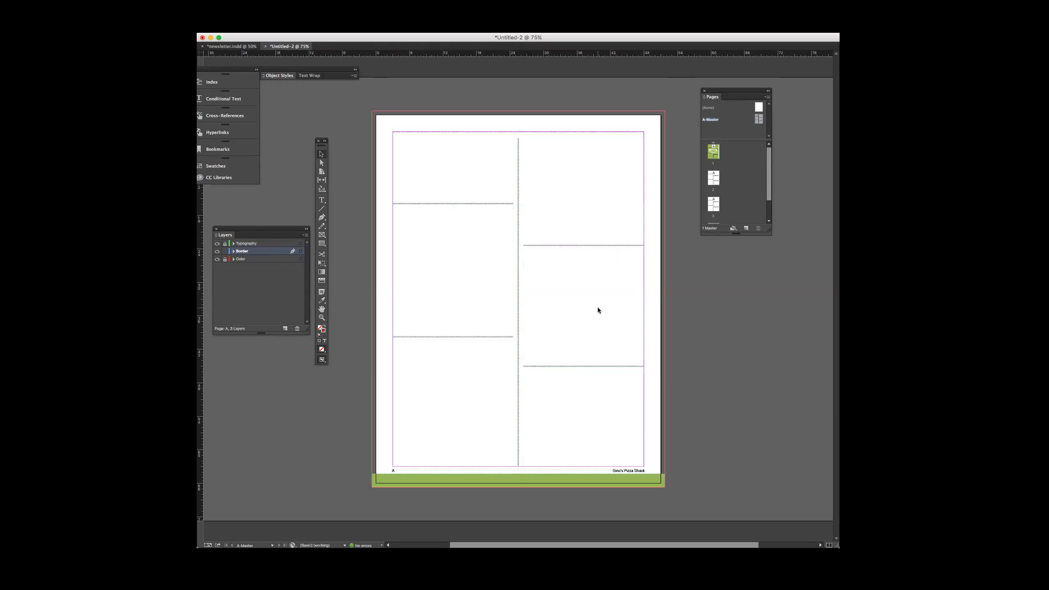
# Preview the layout without guides and check how the new rules appear on the cover page and page 2
pyautogui.press('w')
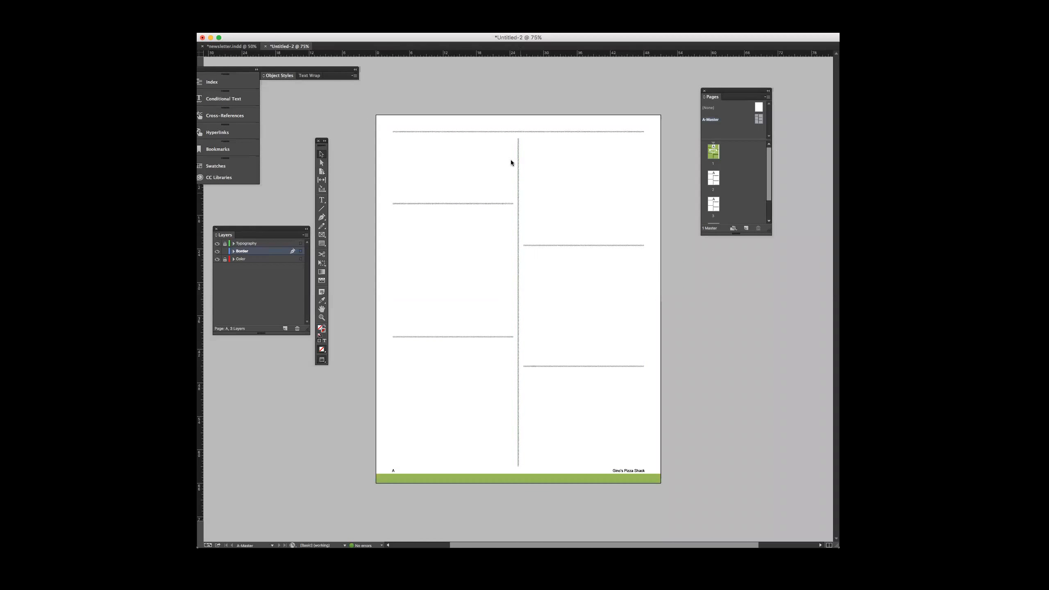
pyautogui.doubleClick(713, 151)
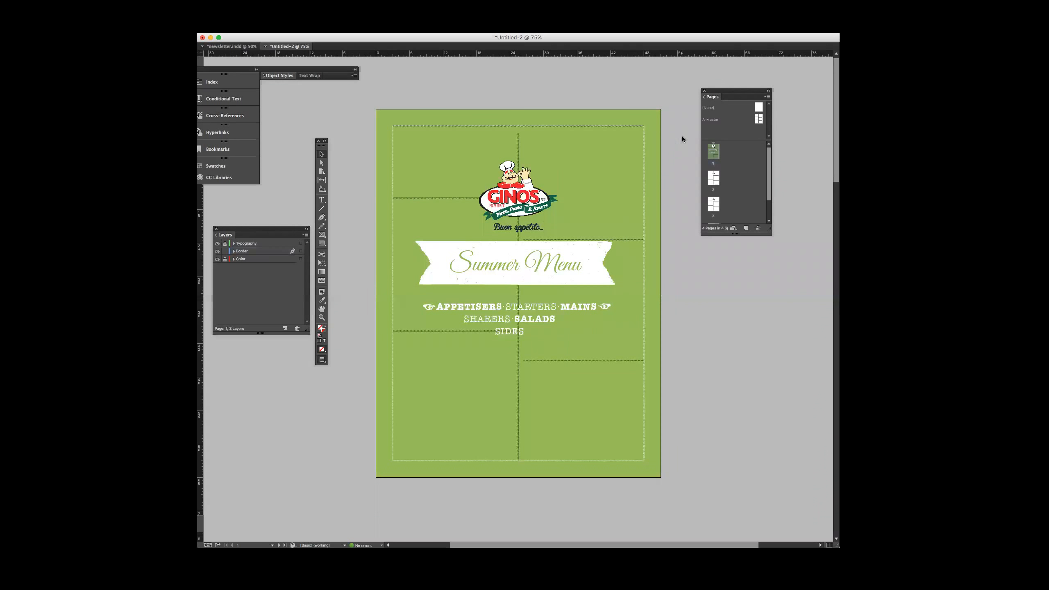
pyautogui.doubleClick(713, 179)
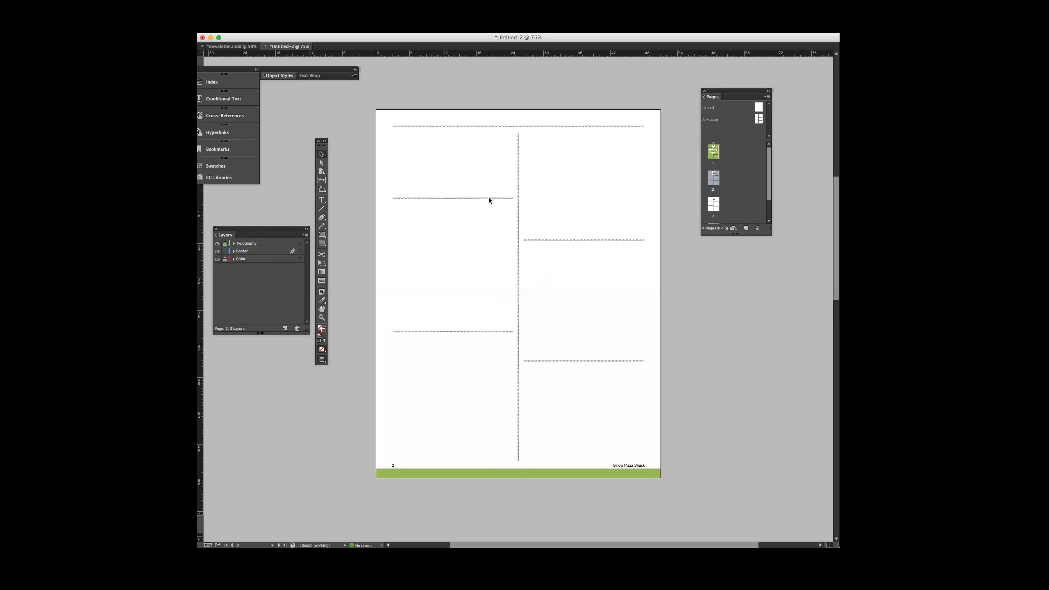
pyautogui.moveTo(496, 172); pyautogui.dragTo(454, 223)
# Override all master page items on the cover page
pyautogui.doubleClick(716, 151)
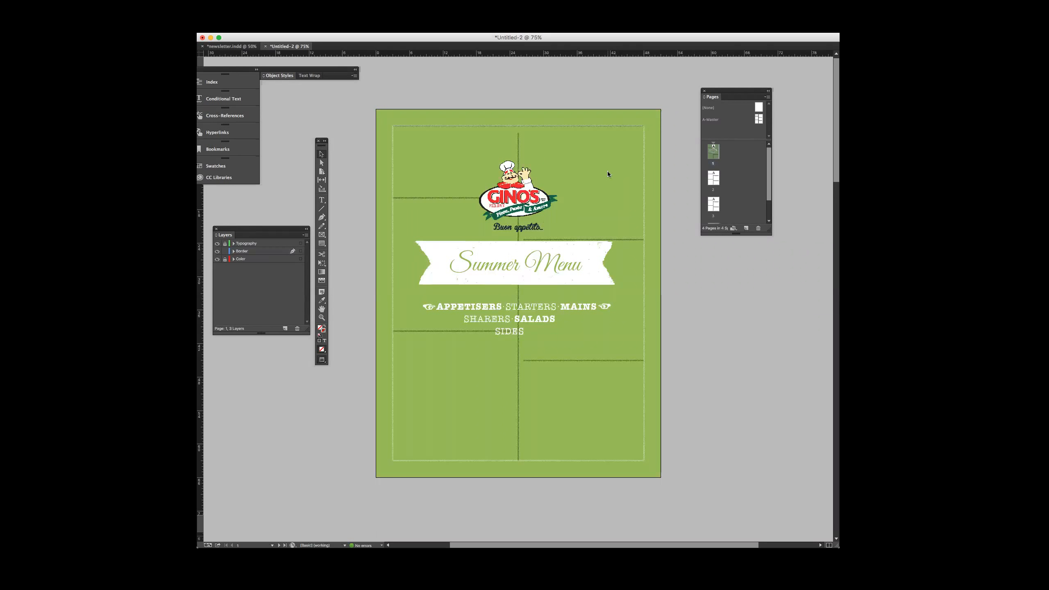
pyautogui.rightClick(716, 154)
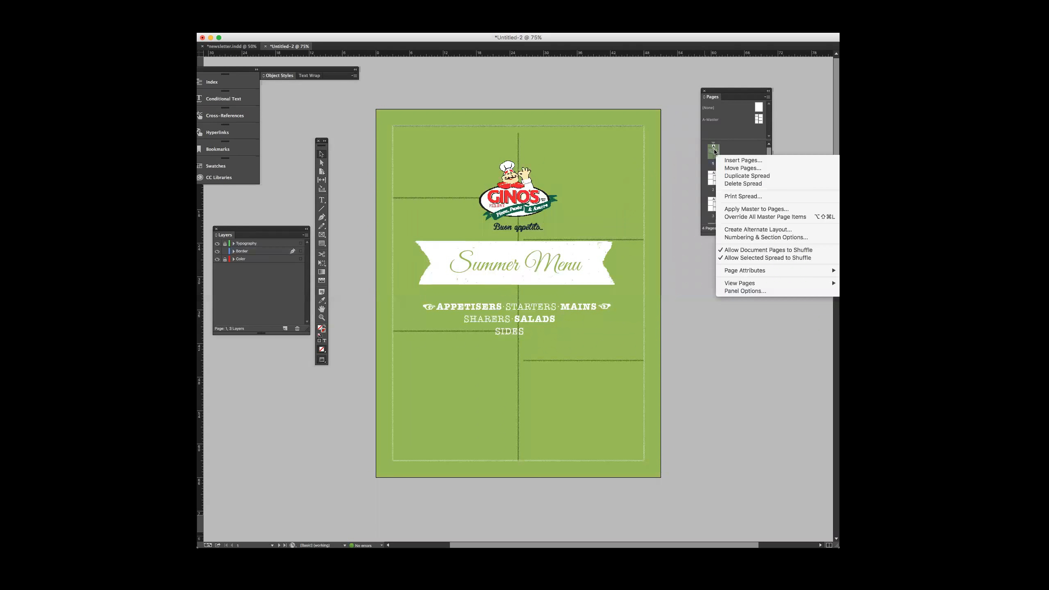
pyautogui.click(746, 216)
# Delete the vertical divider and the four short horizontal rules from the cover page
pyautogui.click(517, 144)
pyautogui.press('Delete')
pyautogui.click(454, 198)
pyautogui.press('Delete')
pyautogui.click(623, 240)
pyautogui.press('Delete')
pyautogui.click(461, 331)
pyautogui.press('Delete')
pyautogui.click(591, 360)
pyautogui.press('Delete')
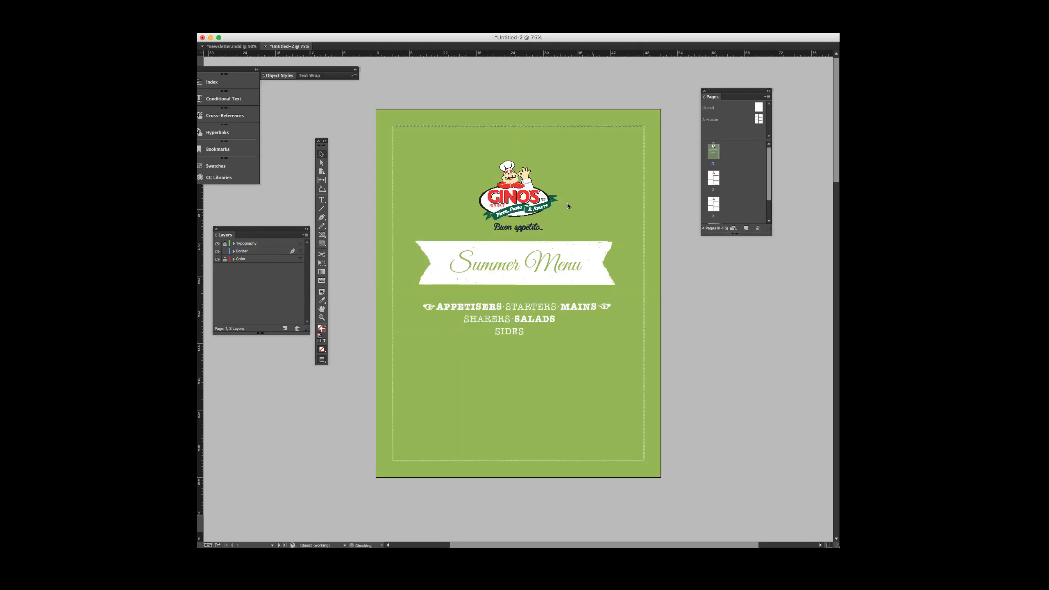
# Remove the master's top rule that overlaps the white border on the cover page
pyautogui.click(573, 125)
pyautogui.moveTo(555, 126); pyautogui.dragTo(552, 137)
pyautogui.click(645, 148)
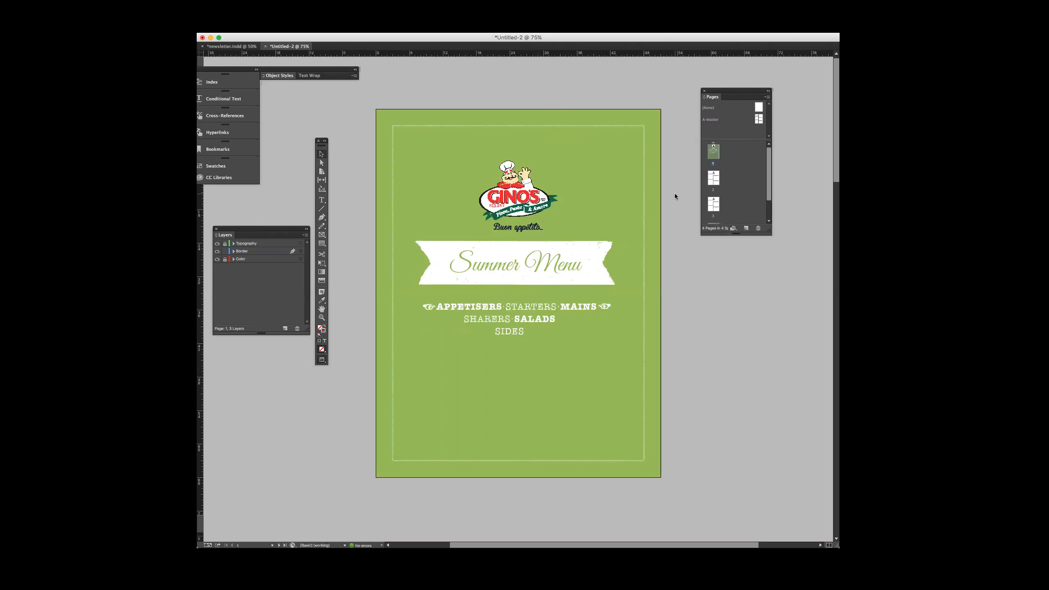
# Look through the inner pages up to page 4 and return to the cover page
pyautogui.press('super+s')
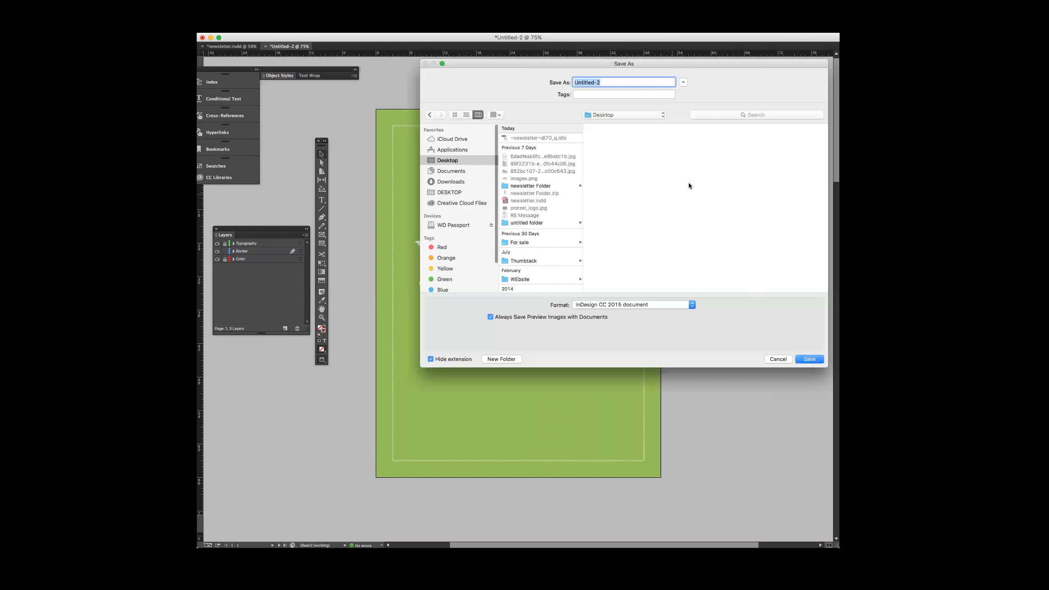
pyautogui.click(780, 357)
pyautogui.doubleClick(714, 182)
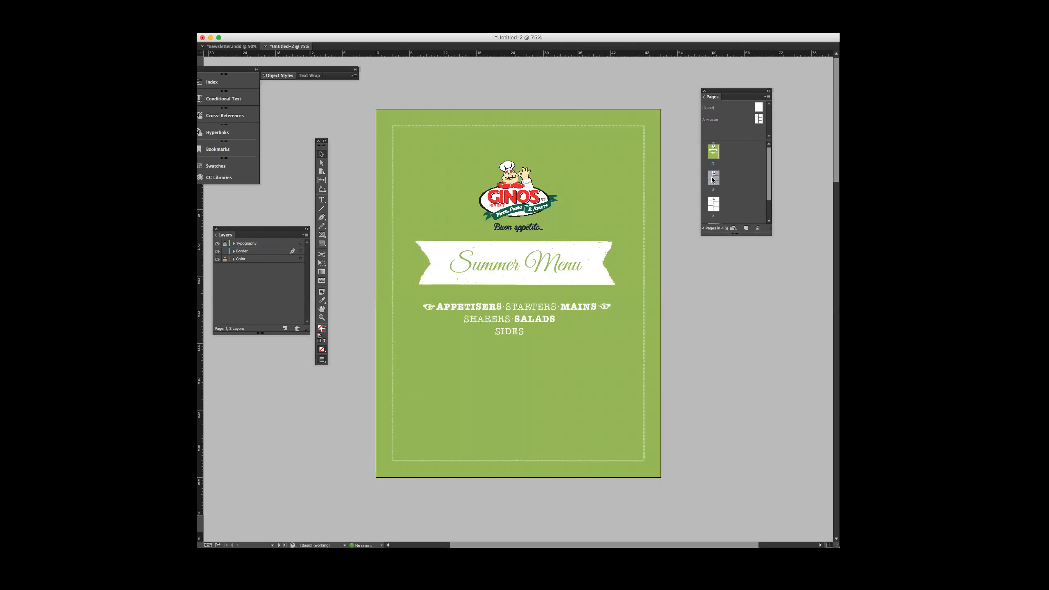
pyautogui.scroll(-1, 713, 201)
pyautogui.doubleClick(713, 202)
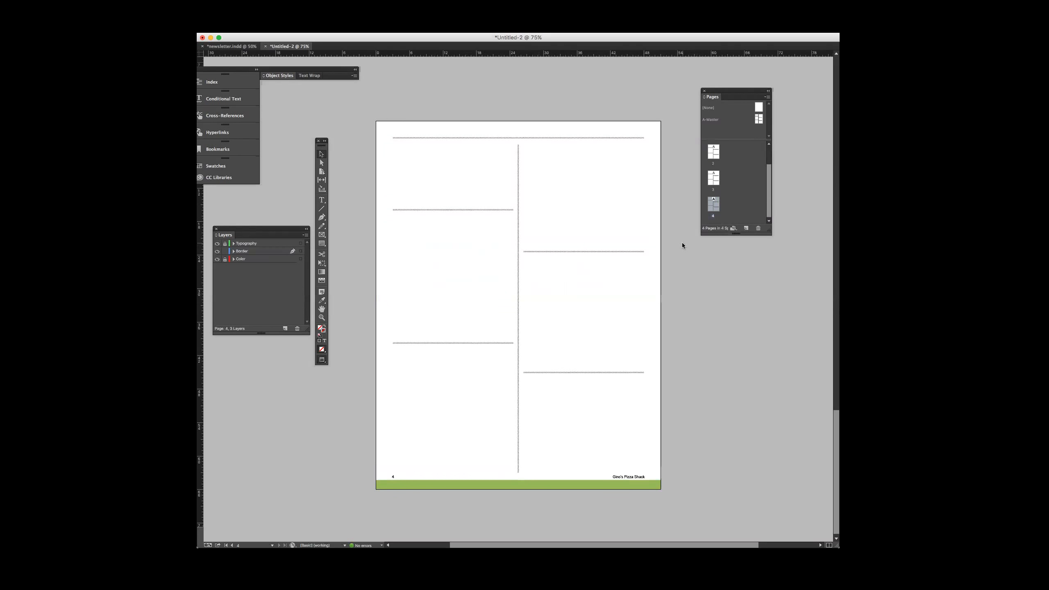
pyautogui.scroll(15, 682, 245)
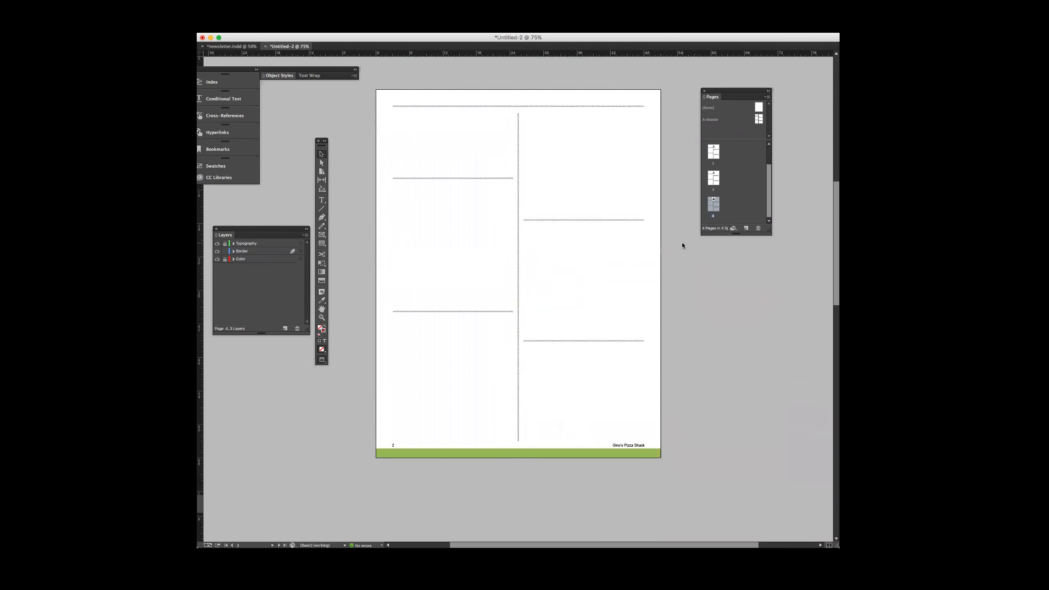
pyautogui.scroll(8, 681, 244)
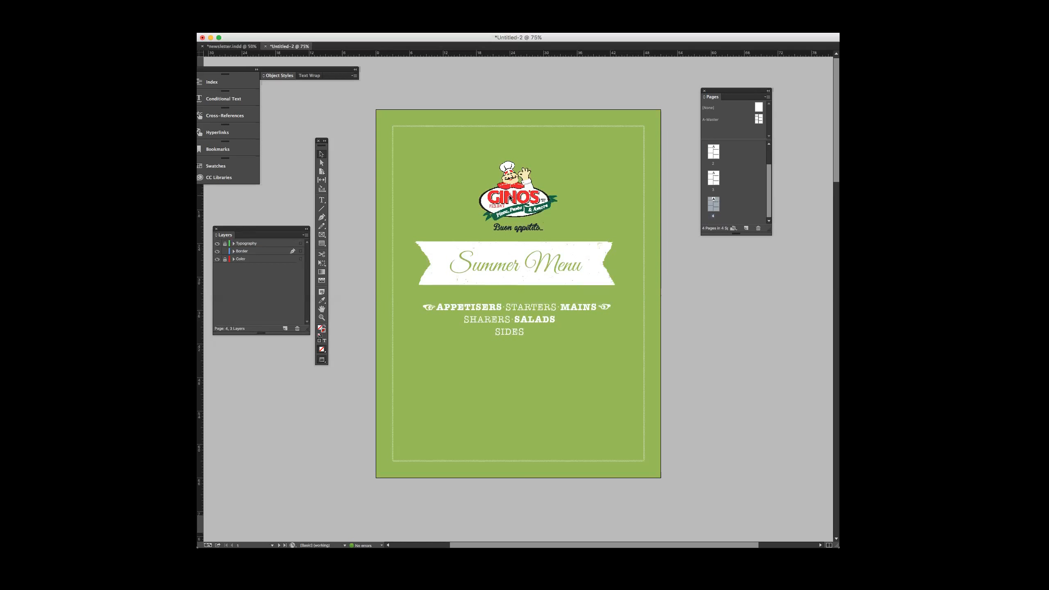
# Unlock the Color and Typography layers on the cover page
pyautogui.moveTo(531, 88); pyautogui.dragTo(510, 224)
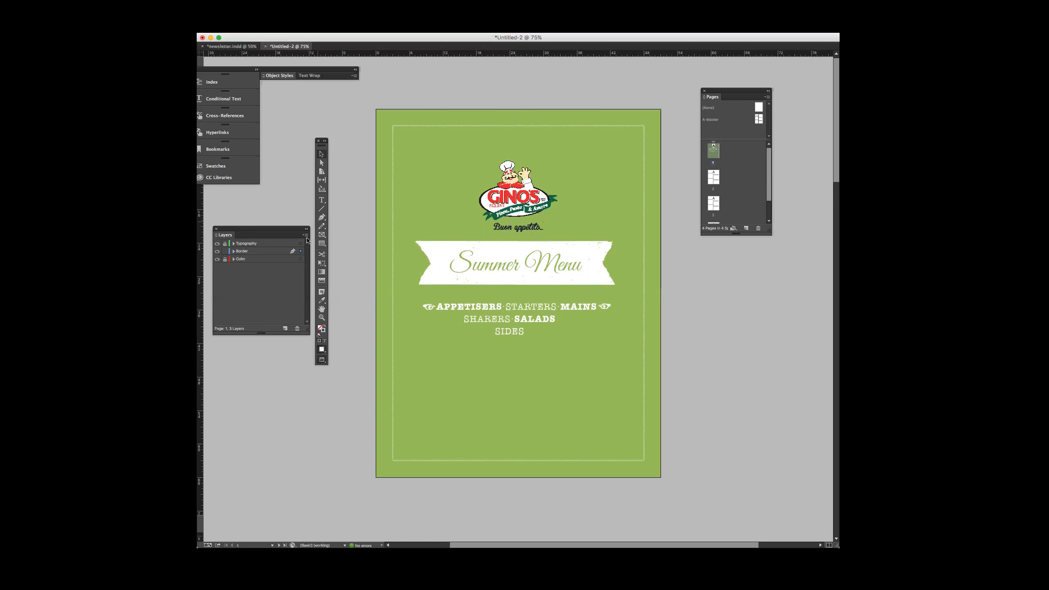
pyautogui.click(246, 243)
pyautogui.click(283, 259)
pyautogui.click(250, 251)
pyautogui.click(225, 259)
pyautogui.click(224, 243)
# Switch the Gino's logo on the cover page to high-quality display and inspect its detail up close
pyautogui.rightClick(501, 200)
pyautogui.moveTo(522, 437)
pyautogui.click(612, 451)
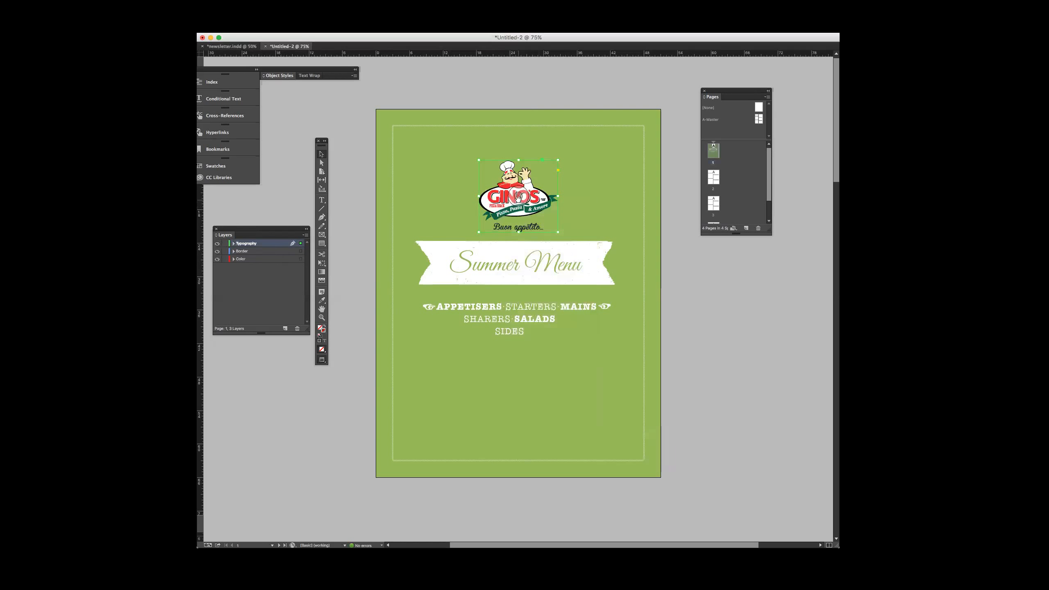
pyautogui.press('super+equal')
pyautogui.press('super+equal')
pyautogui.press('super+equal')
pyautogui.press('w')
pyautogui.press('w')
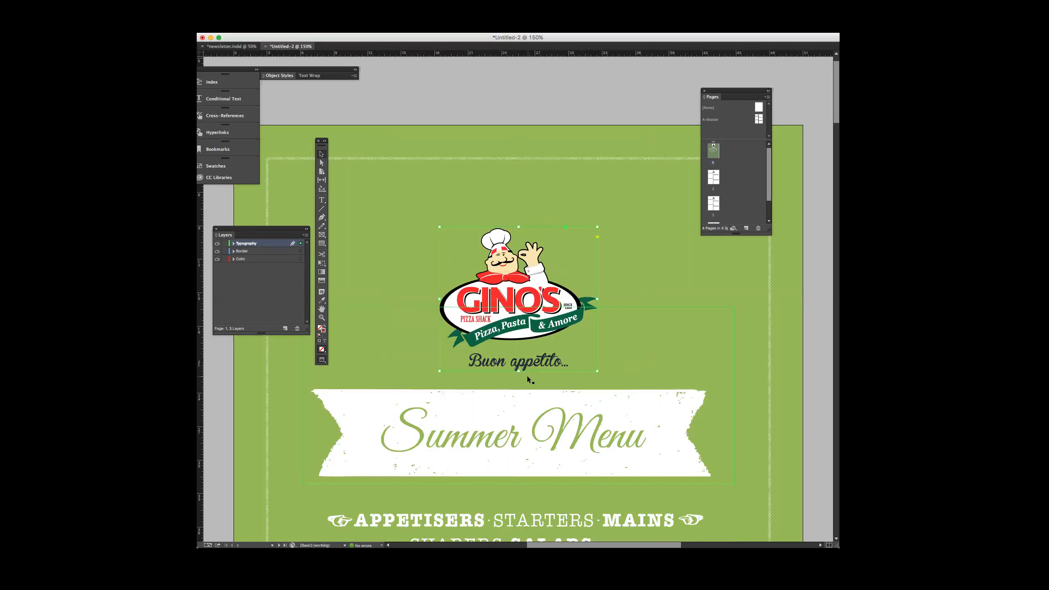
# Move the Pages panel clear of the cover page
pyautogui.press('super+minus')
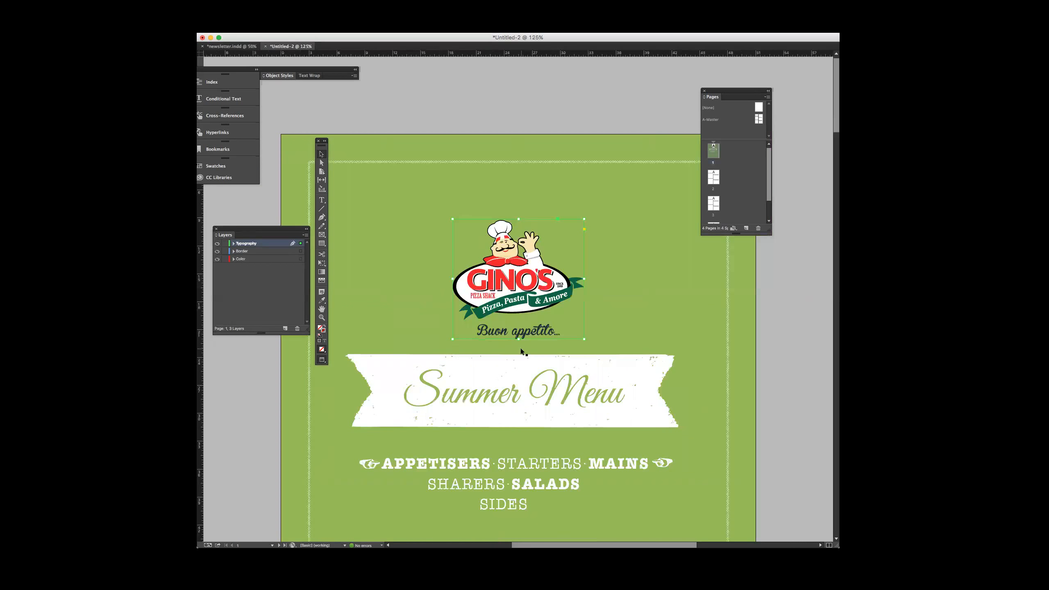
pyautogui.press('super+minus')
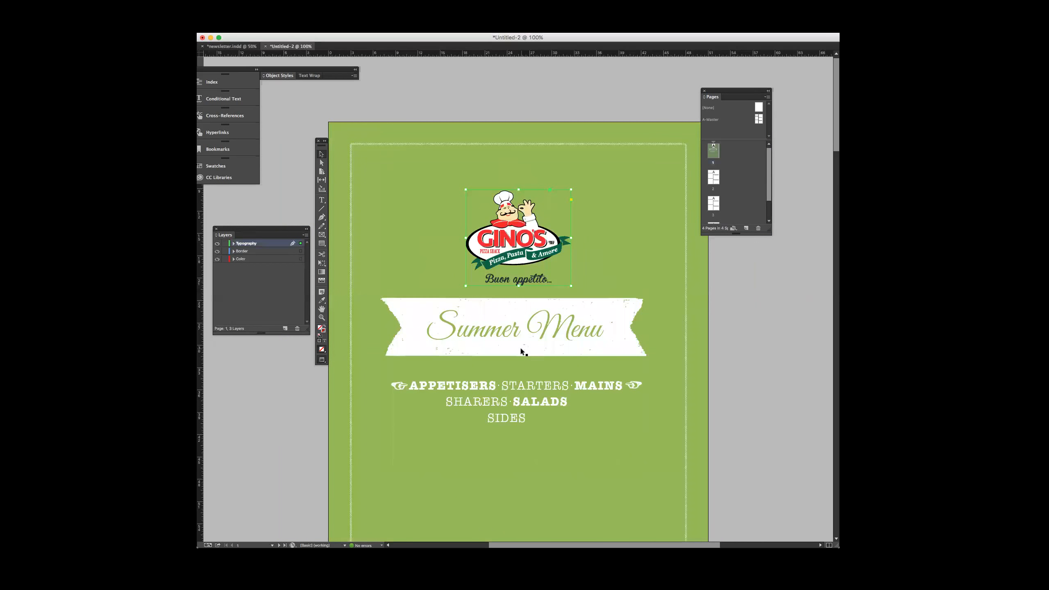
pyautogui.hscroll(-1, 533, 346)
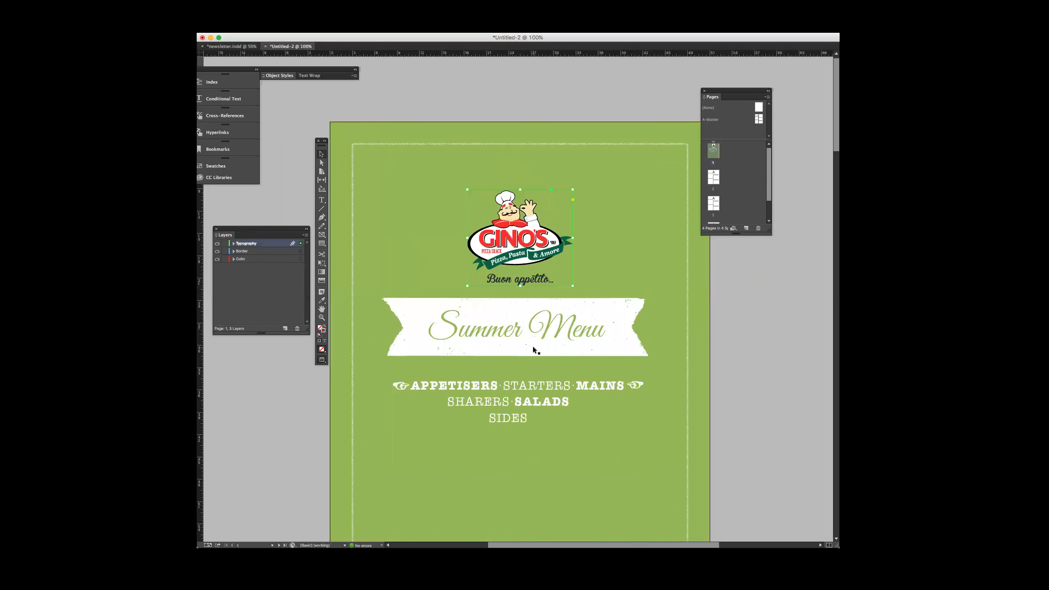
pyautogui.hscroll(-5, 533, 345)
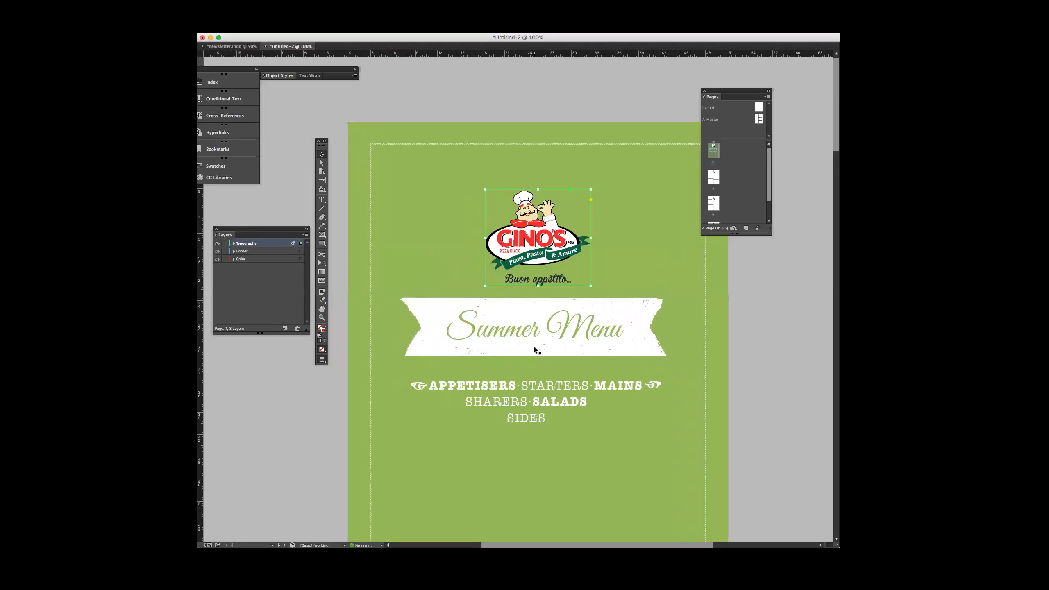
pyautogui.moveTo(745, 92); pyautogui.dragTo(787, 95)
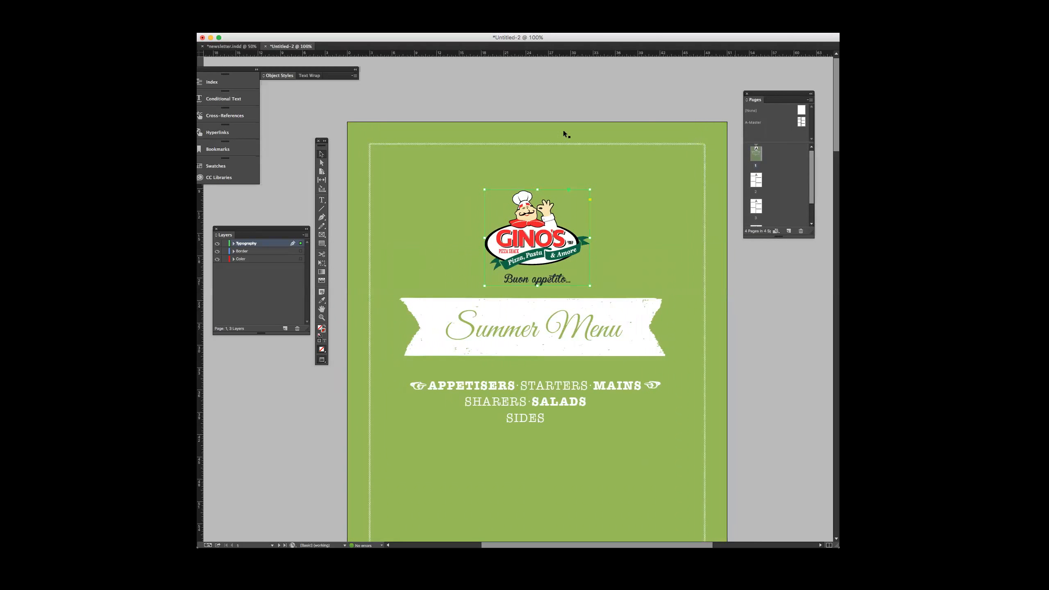
# Compare the finished cover page with the ruled column layout on page 2
pyautogui.click(322, 152)
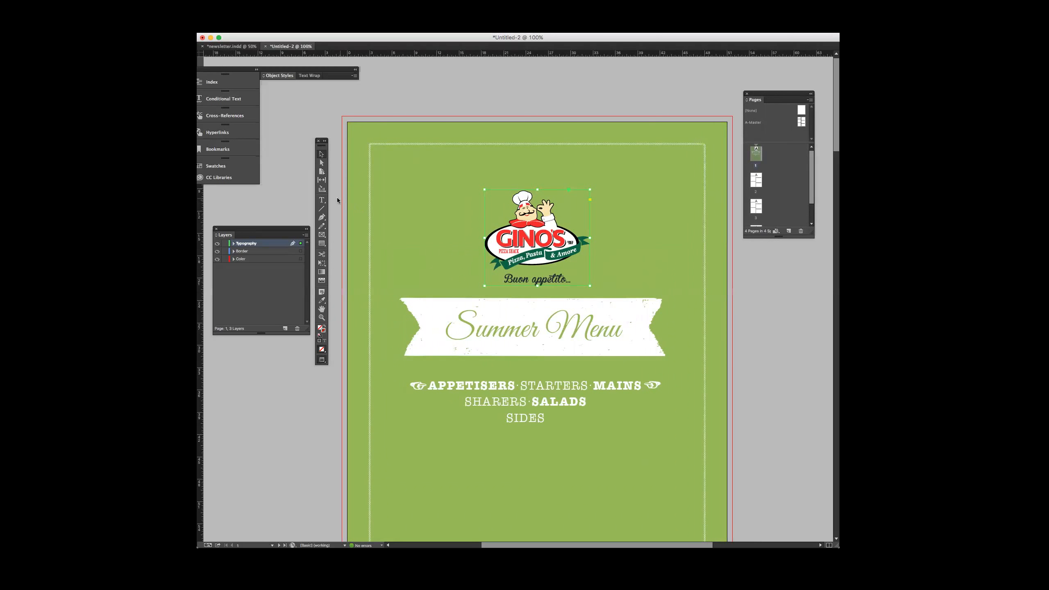
pyautogui.press('super+minus')
pyautogui.press('super+minus')
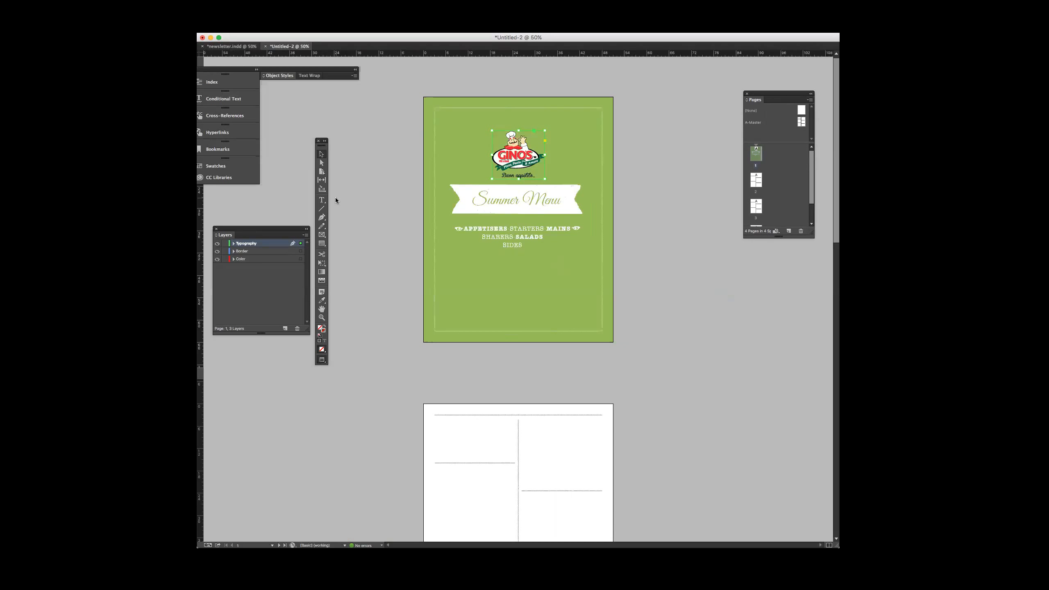
pyautogui.scroll(-1, 335, 199)
pyautogui.press('super+equal')
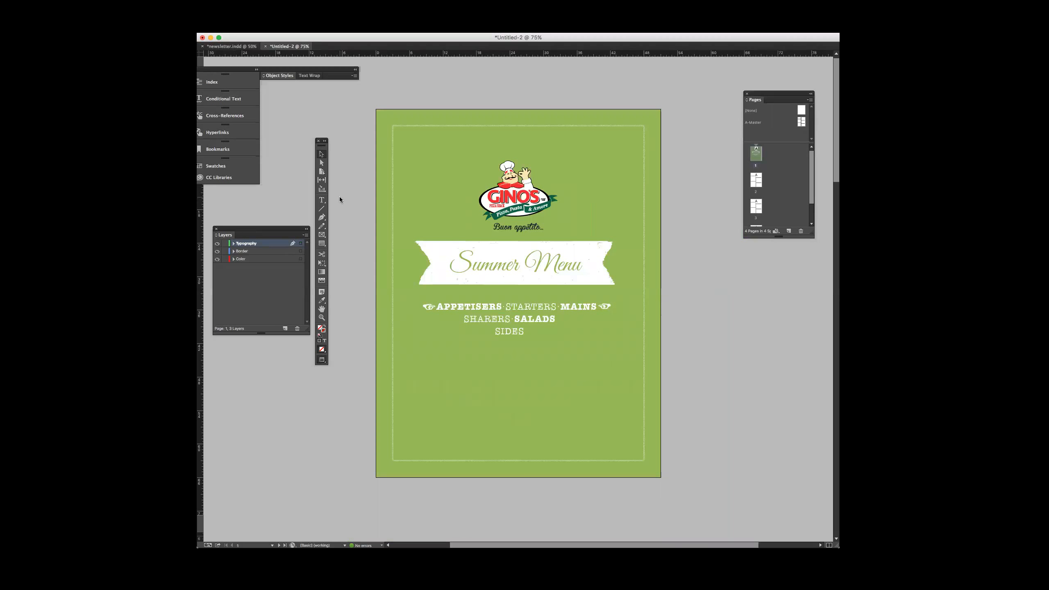
pyautogui.press('super+minus')
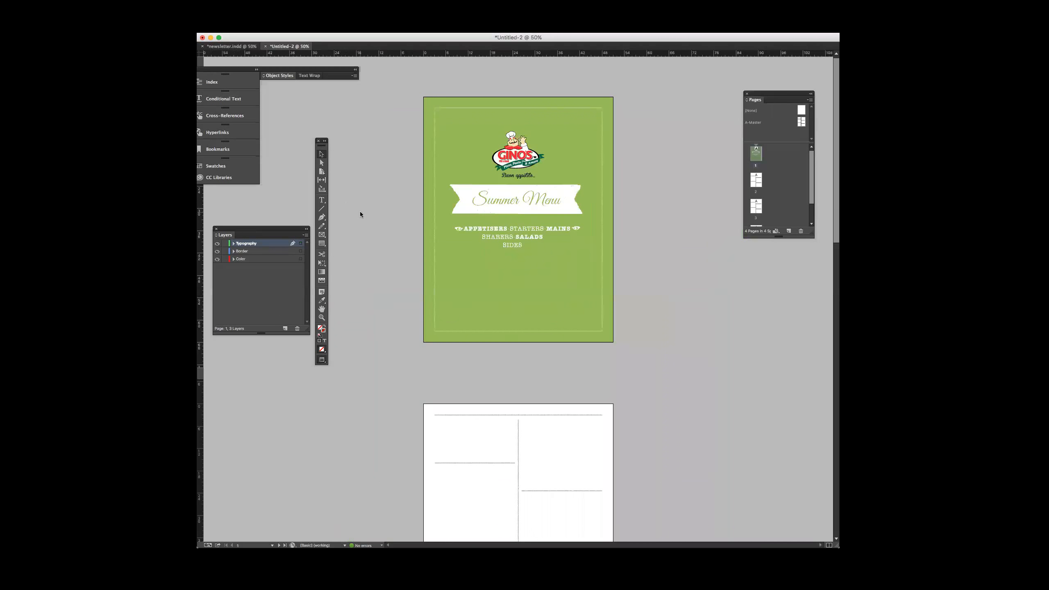
pyautogui.scroll(-5, 359, 211)
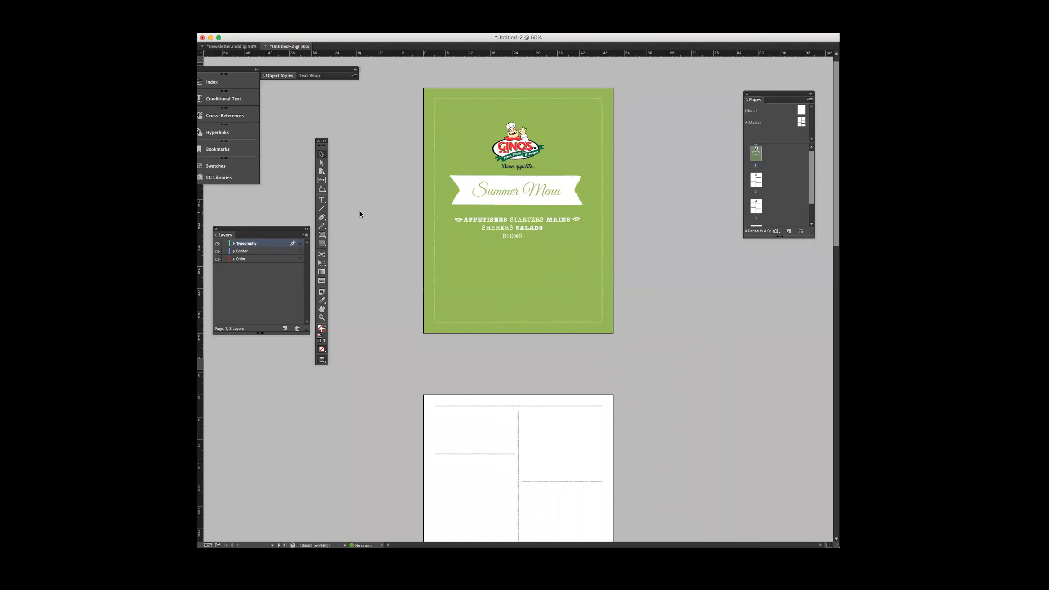
pyautogui.scroll(-1, 475, 318)
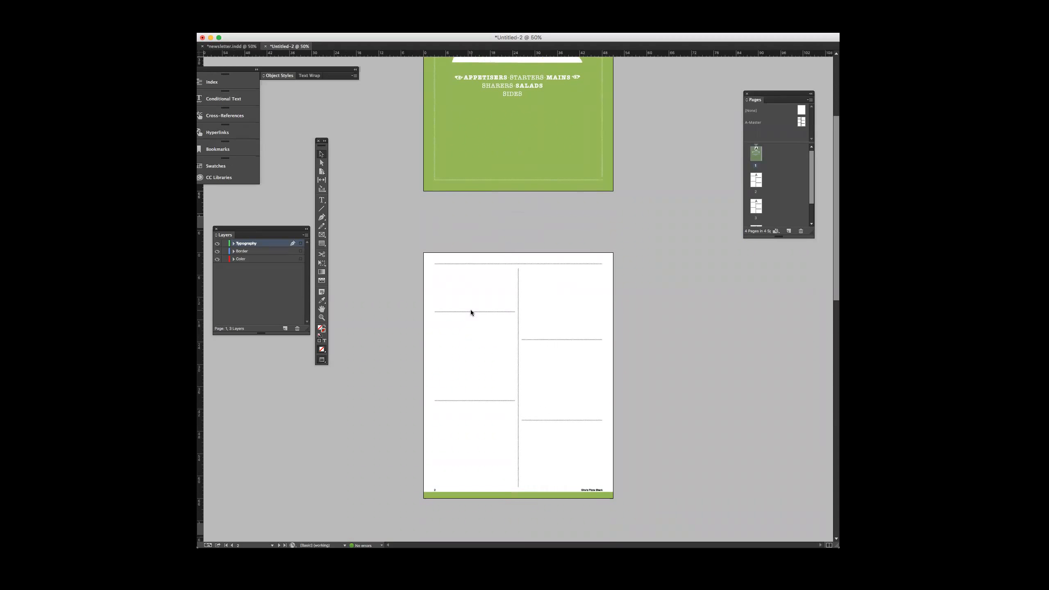
pyautogui.scroll(5, 471, 310)
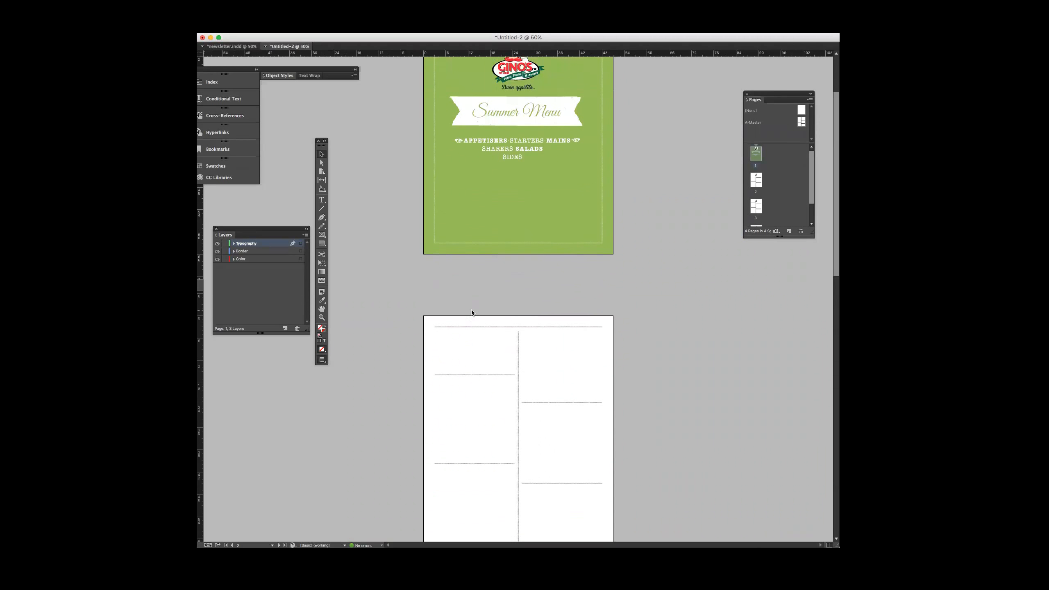
# Try a different calligraphic font on the Summer Menu heading of the cover page
pyautogui.click(422, 254)
pyautogui.press('super+equal')
pyautogui.press('super+equal')
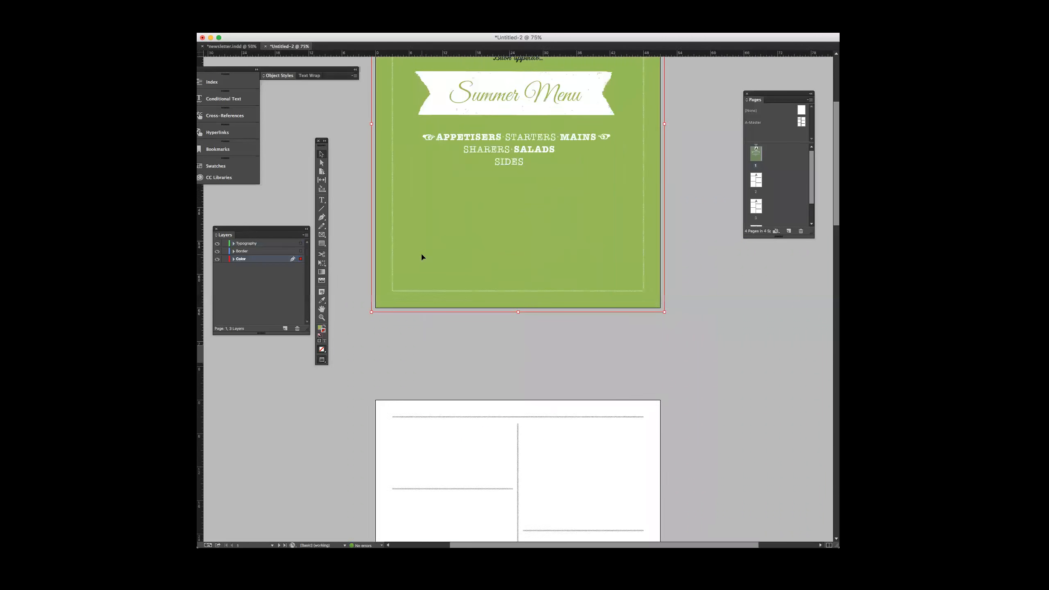
pyautogui.scroll(8, 422, 257)
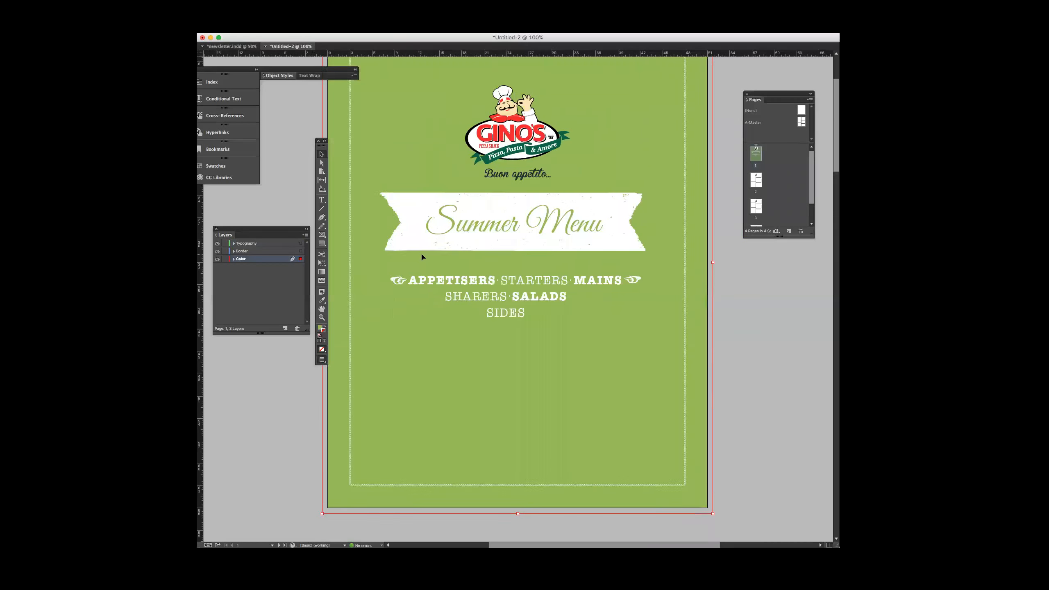
pyautogui.tripleClick(481, 241)
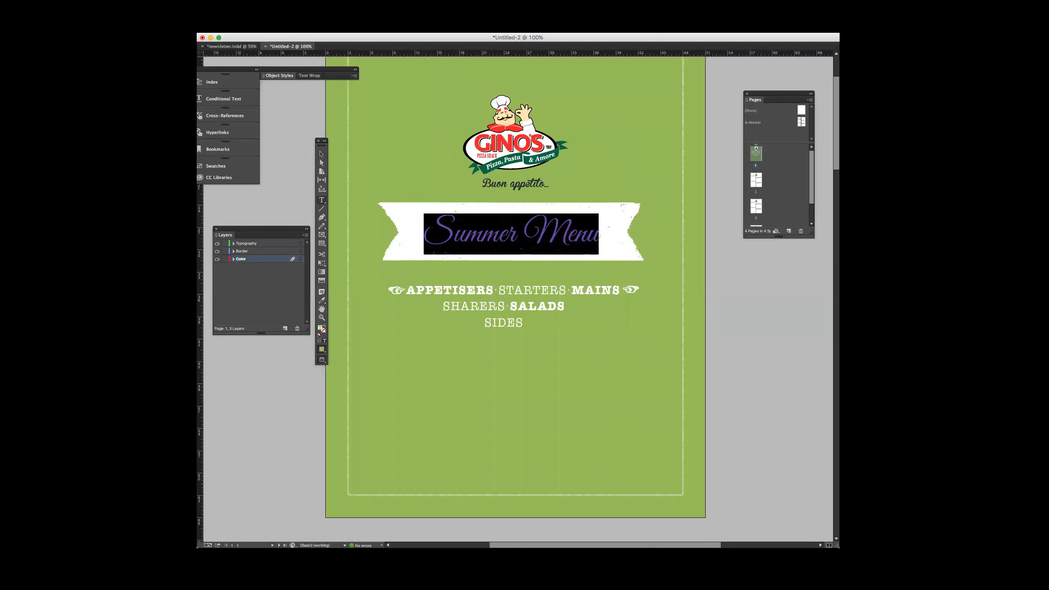
pyautogui.write('ap')
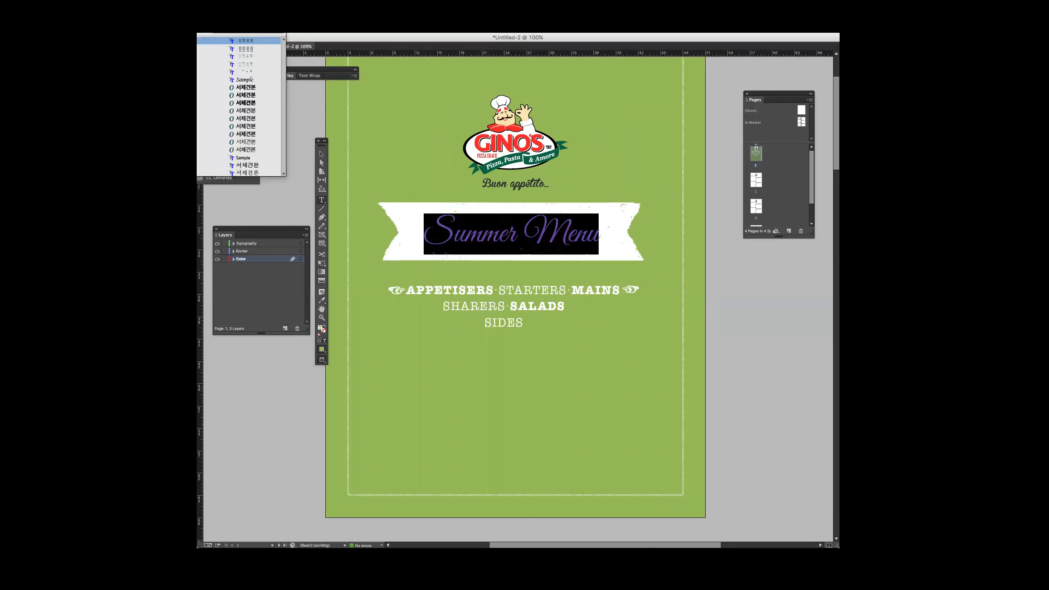
pyautogui.write('ch')
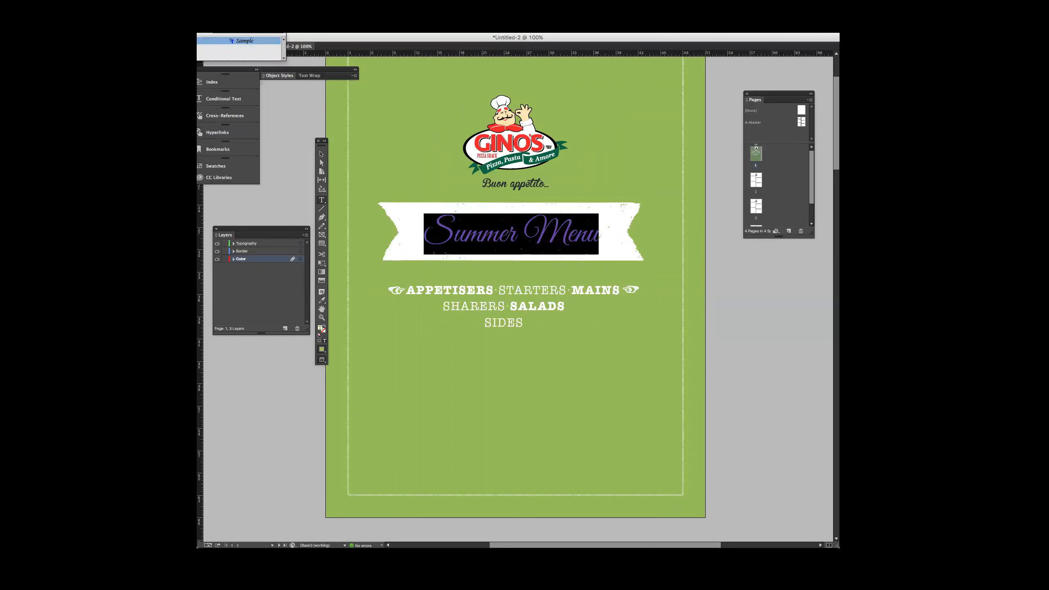
pyautogui.press('Return')
pyautogui.click(466, 232)
pyautogui.press('super+a')
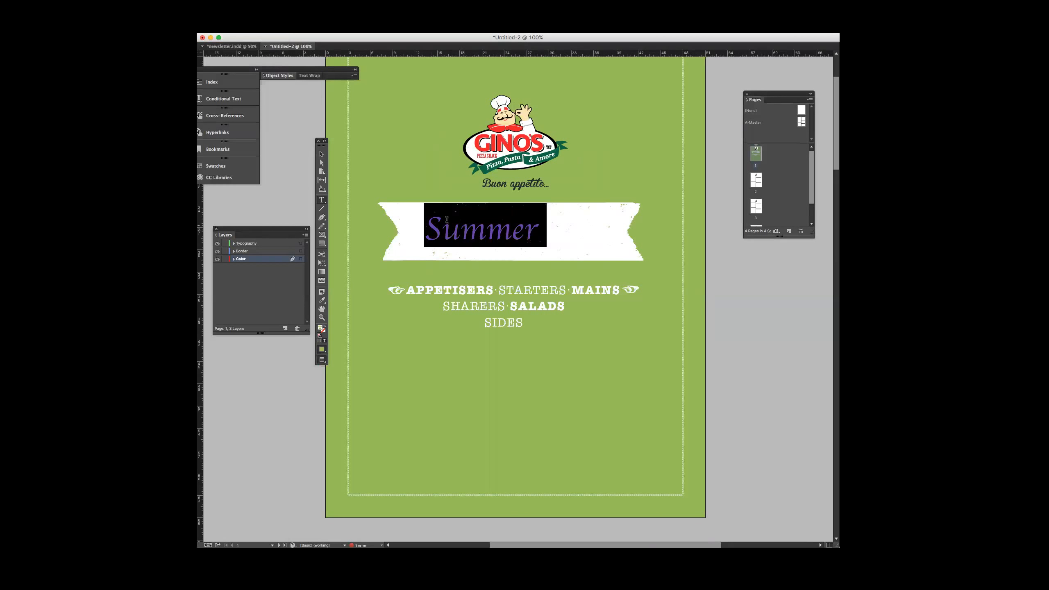
# Widen the heading's text frame to fit the full Summer Menu title and shift it to centre it on the ribbon
pyautogui.click(321, 154)
pyautogui.moveTo(607, 231); pyautogui.dragTo(732, 231)
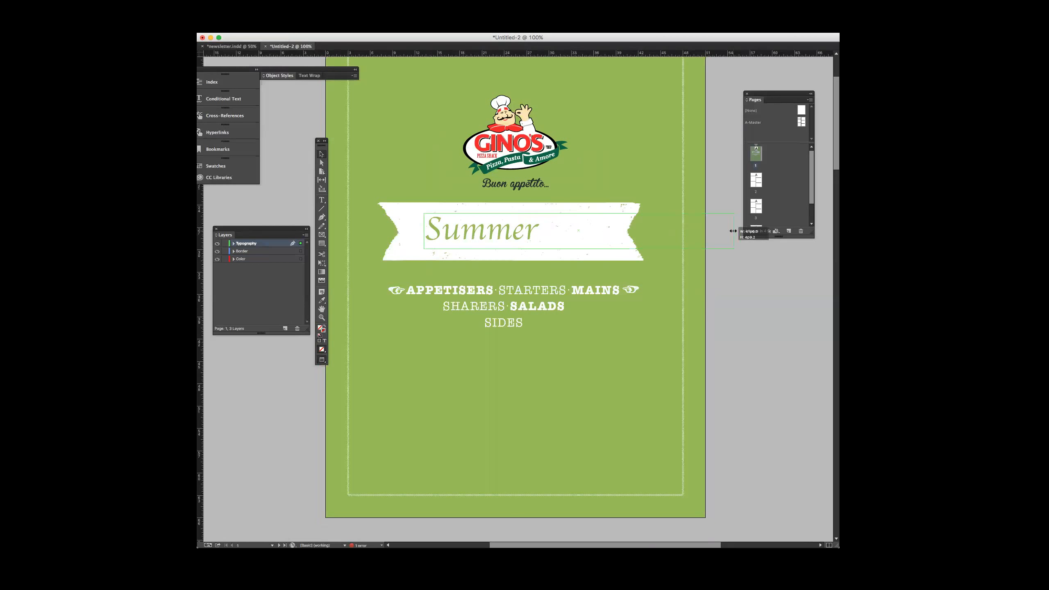
pyautogui.moveTo(546, 233); pyautogui.dragTo(529, 233)
pyautogui.doubleClick(526, 232)
pyautogui.moveTo(613, 232); pyautogui.dragTo(397, 237)
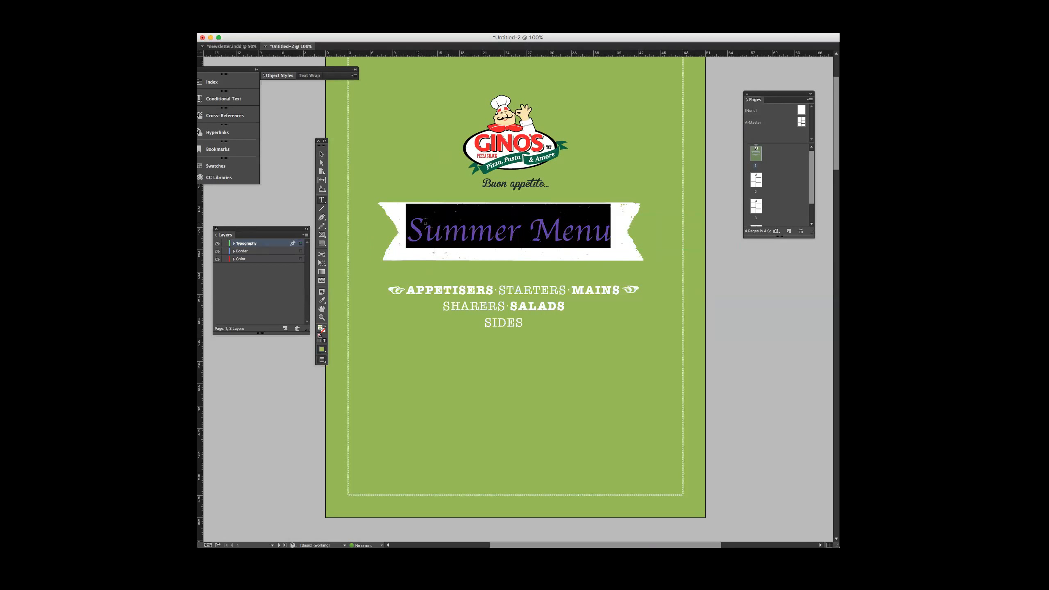
# Undo the frame adjustments and the font change on the Summer Menu heading
pyautogui.press('super+z')
pyautogui.press('super+z')
pyautogui.press('z')
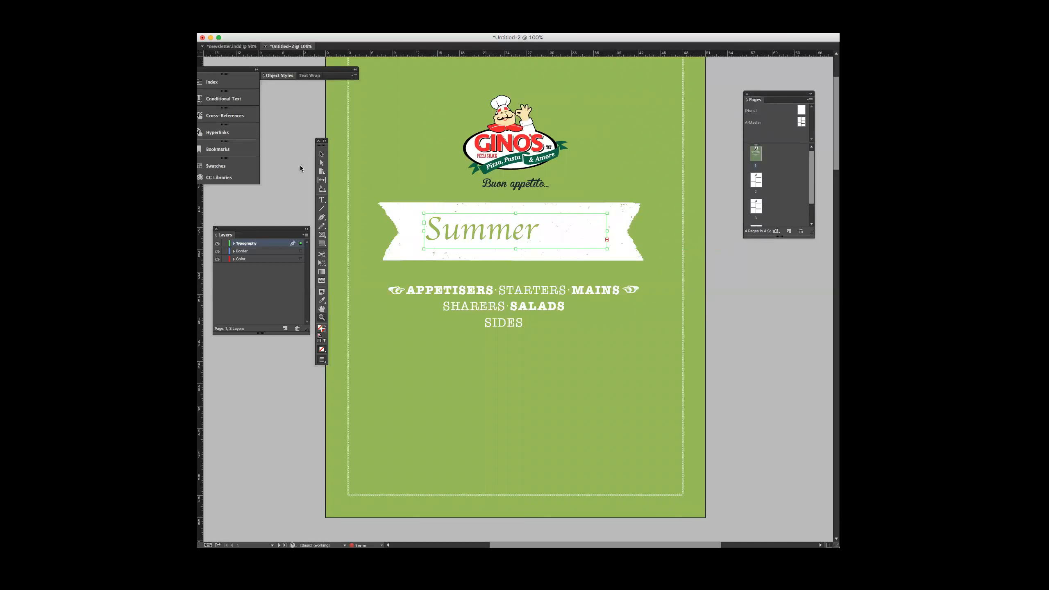
pyautogui.click(321, 154)
pyautogui.press('super+z')
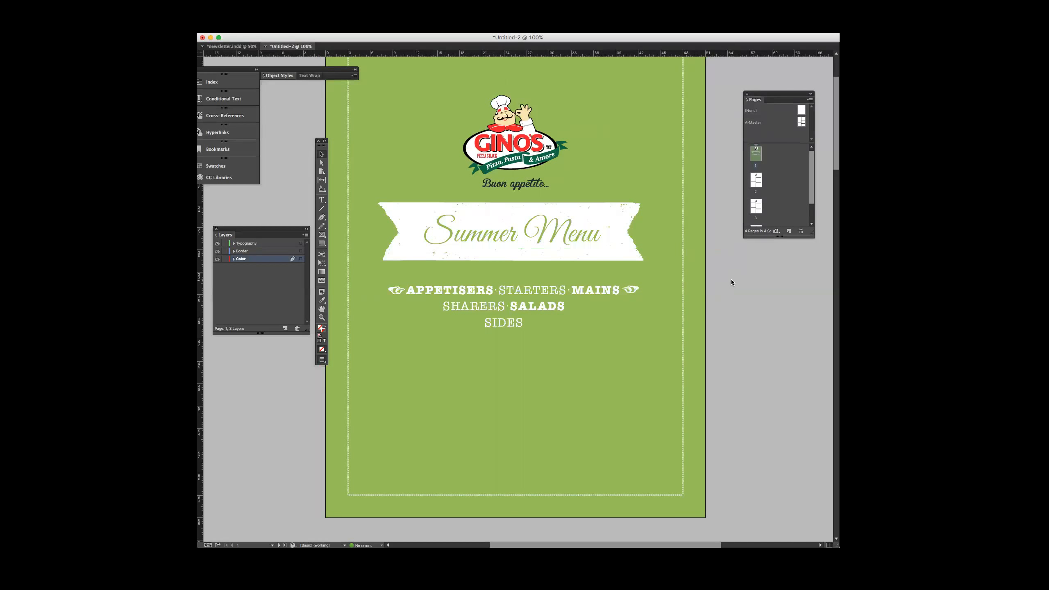
# Review the whole menu from the cover page through the ruled column layouts on pages 2 to 4
pyautogui.press('super+minus')
pyautogui.press('super+minus')
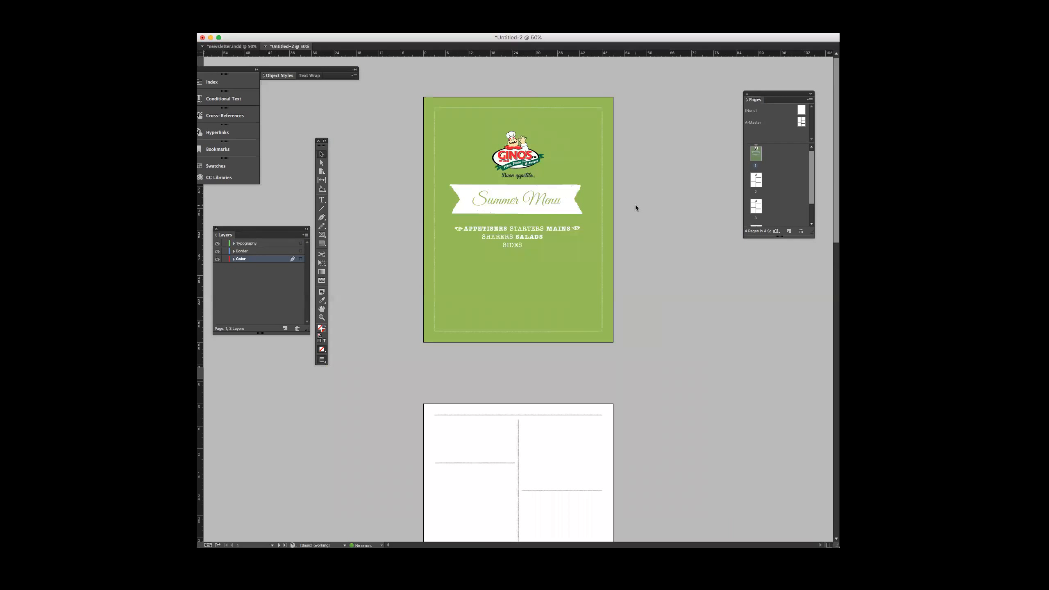
pyautogui.scroll(-5, 636, 207)
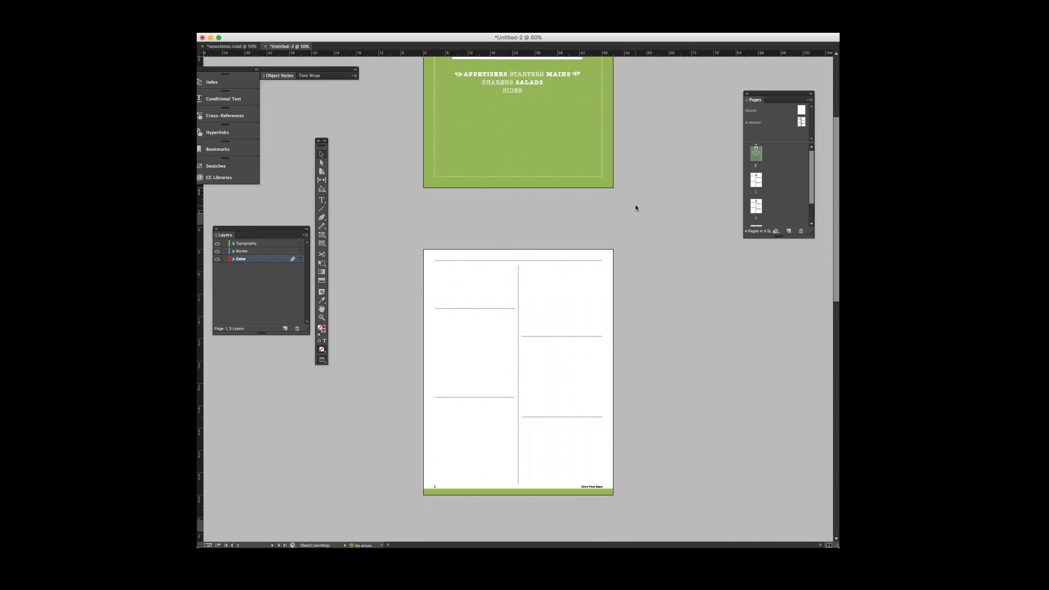
pyautogui.scroll(-13, 635, 206)
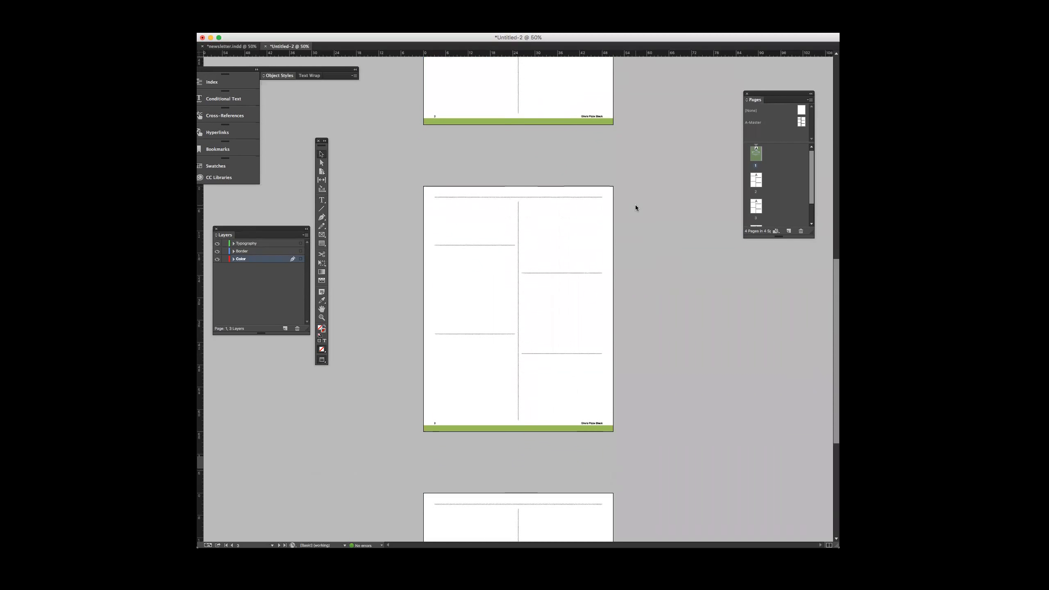
pyautogui.scroll(-7, 635, 207)
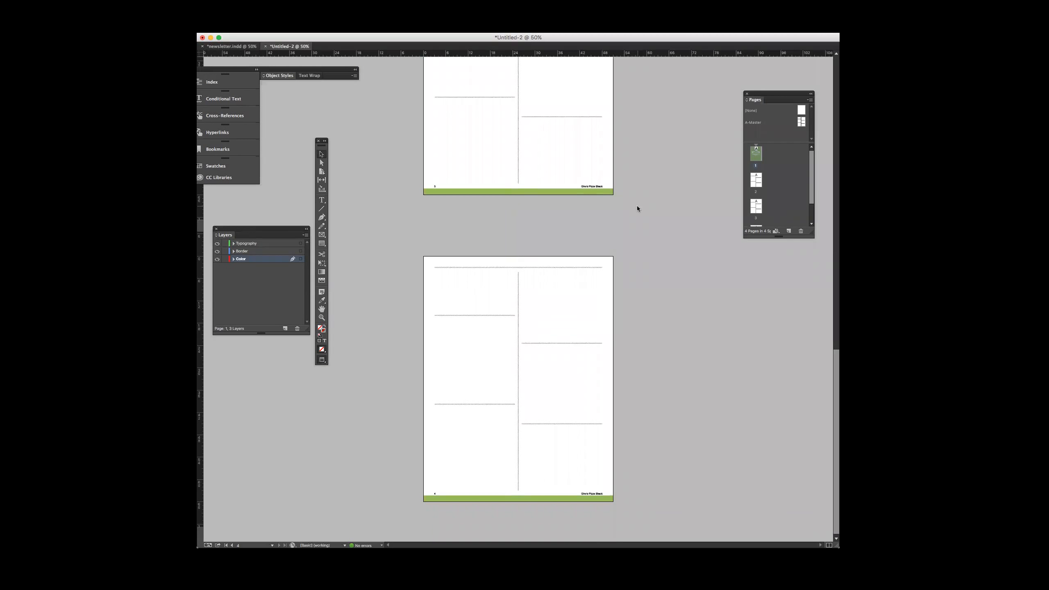
pyautogui.scroll(7, 637, 205)
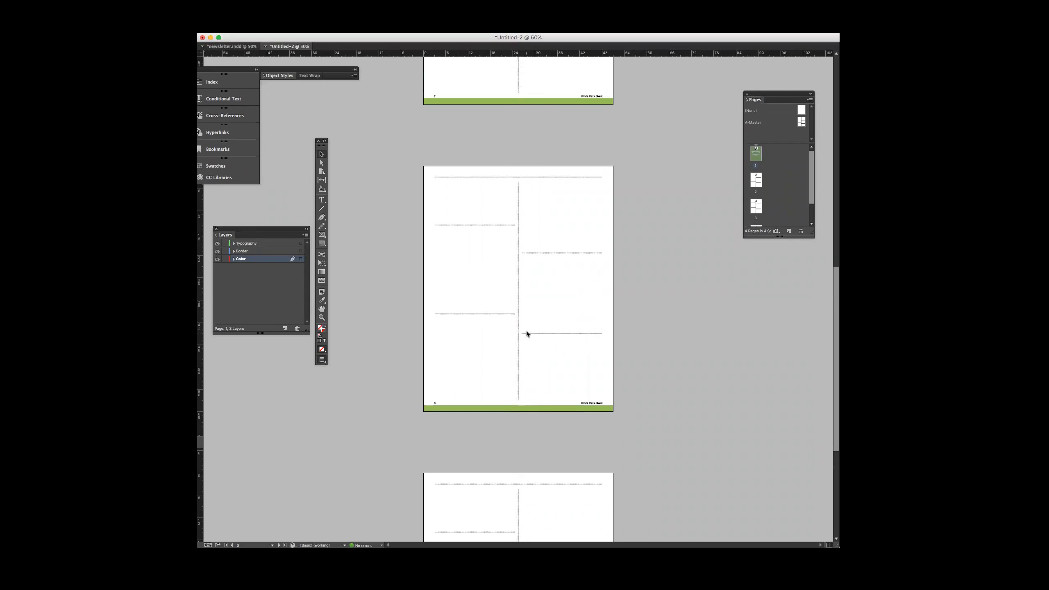
pyautogui.scroll(15, 526, 331)
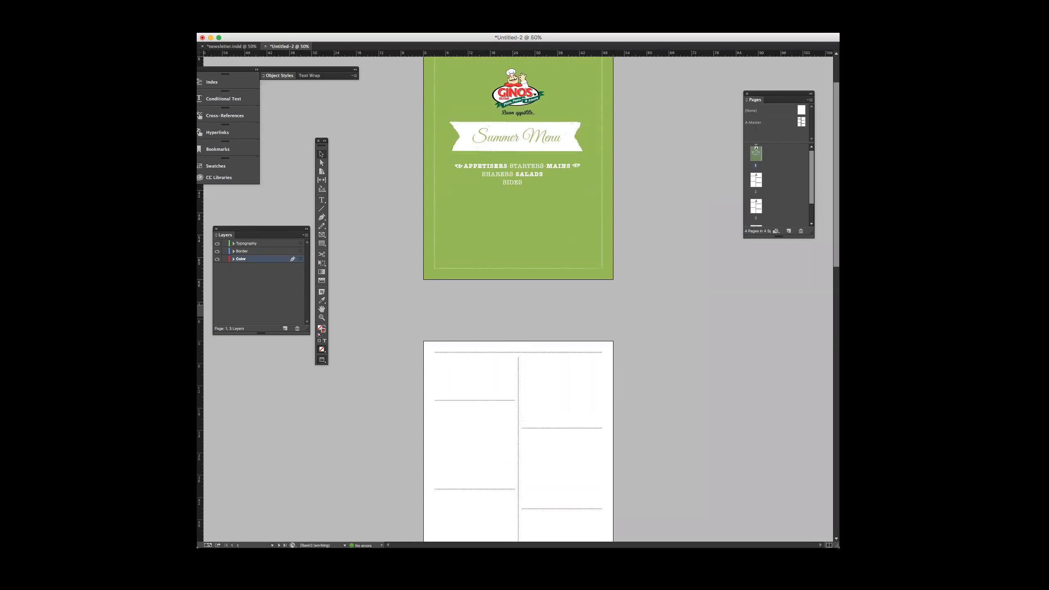
# Return to the menu document and arrange the Layers panel, the toolbox and the Index and Swatches panel group beside the cover page
pyautogui.press('super+Tab')
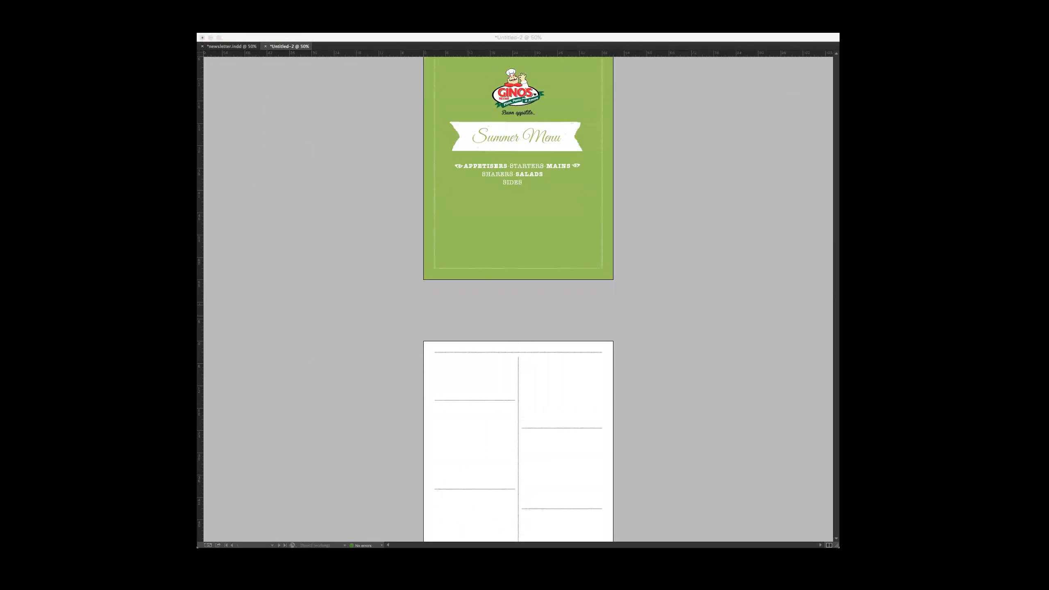
pyautogui.click(584, 38)
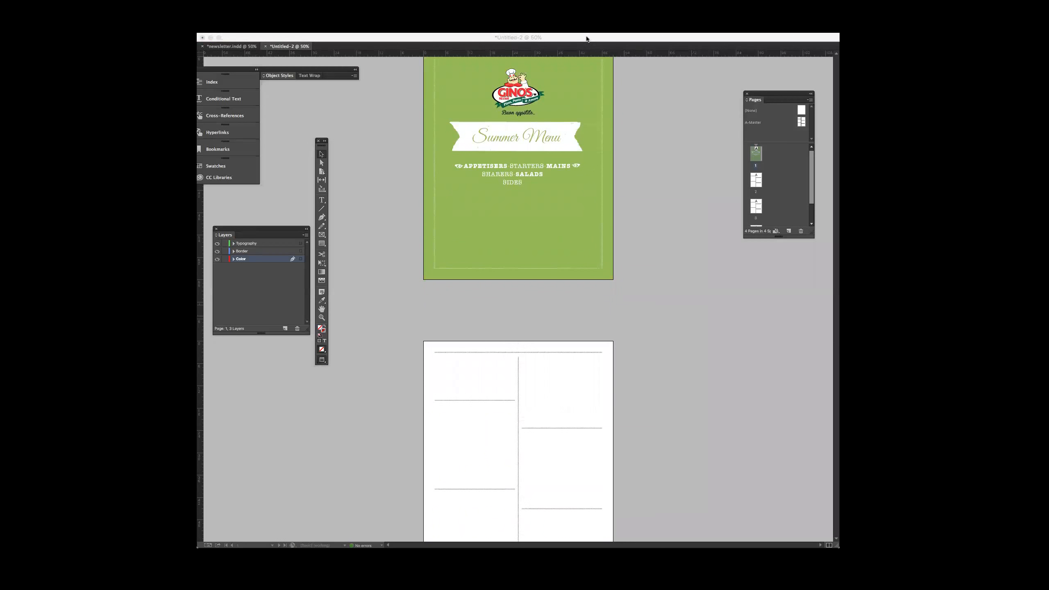
pyautogui.moveTo(587, 38); pyautogui.dragTo(613, 42)
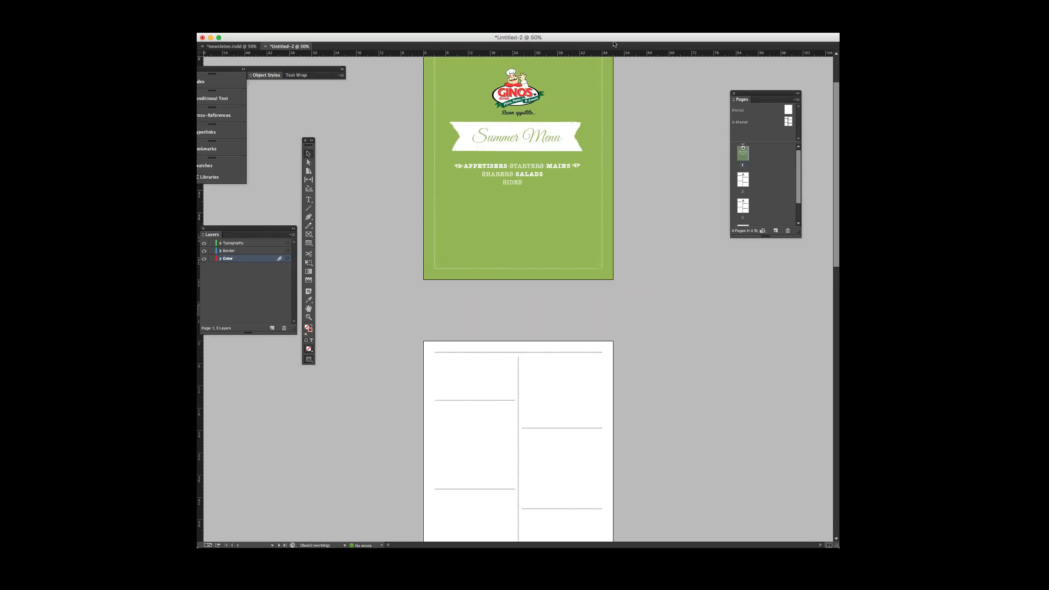
pyautogui.moveTo(230, 72); pyautogui.dragTo(275, 66)
pyautogui.moveTo(256, 229); pyautogui.dragTo(288, 204)
pyautogui.moveTo(307, 146); pyautogui.dragTo(330, 99)
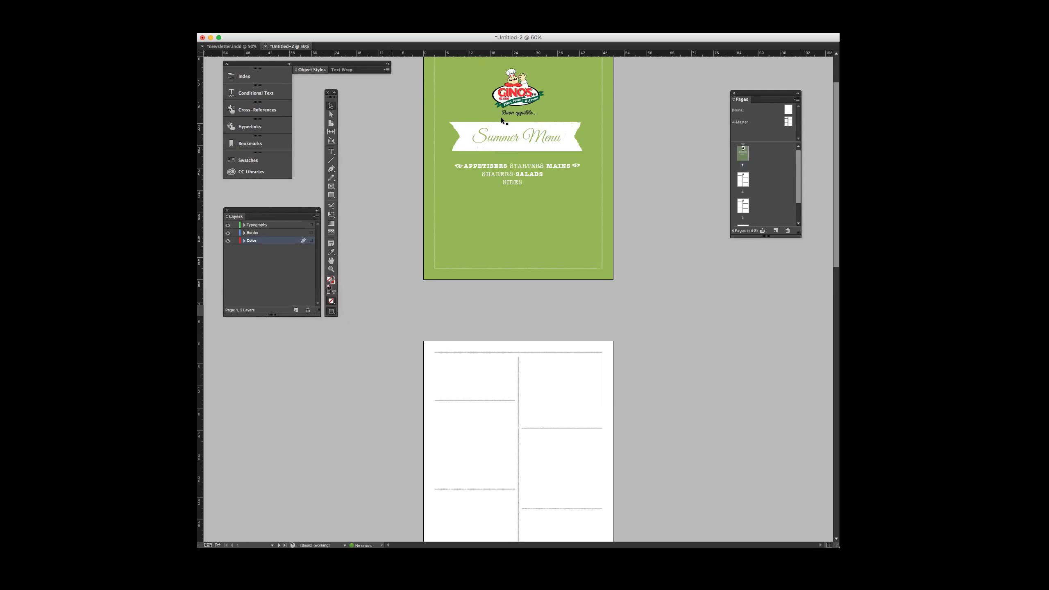